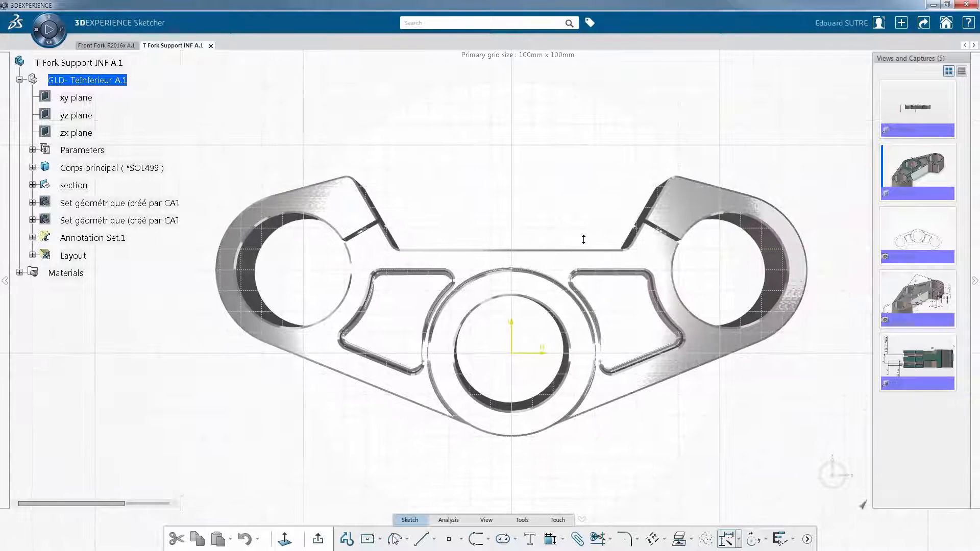
# Step: Place two sketch points, one inside each of the two outer clamp bores
pyautogui.click(449, 539)
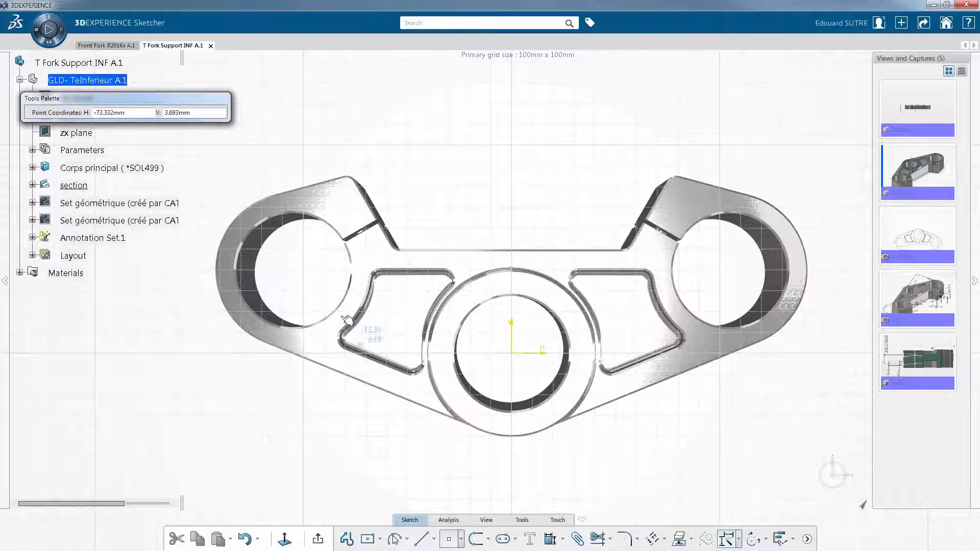
pyautogui.click(305, 276)
pyautogui.click(728, 289)
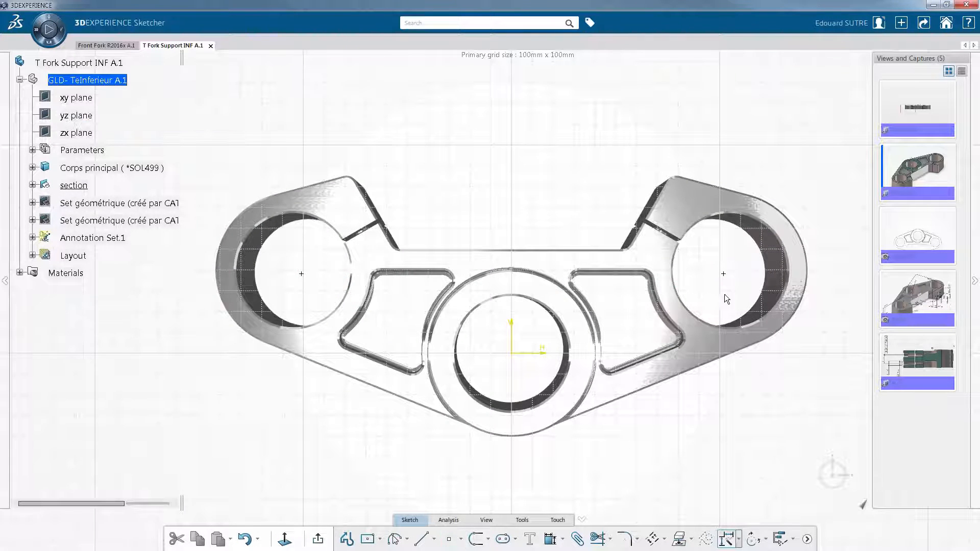
# Step: Constrain the point in the left outer bore to coincide with that bore's axis
pyautogui.click(302, 274)
pyautogui.keyDown('ctrl'); pyautogui.click(252, 279); pyautogui.keyUp('ctrl')
pyautogui.click(351, 241)
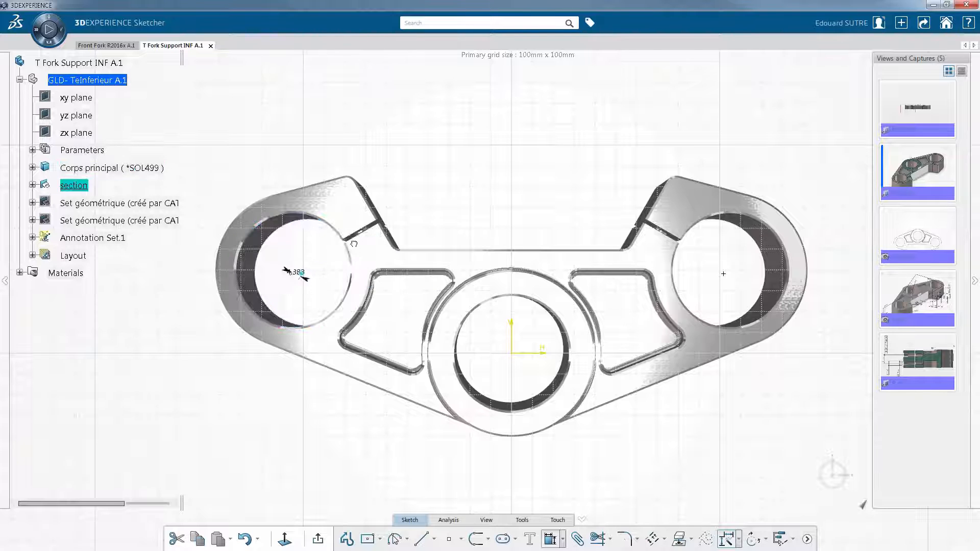
pyautogui.rightClick(288, 409)
pyautogui.click(386, 483)
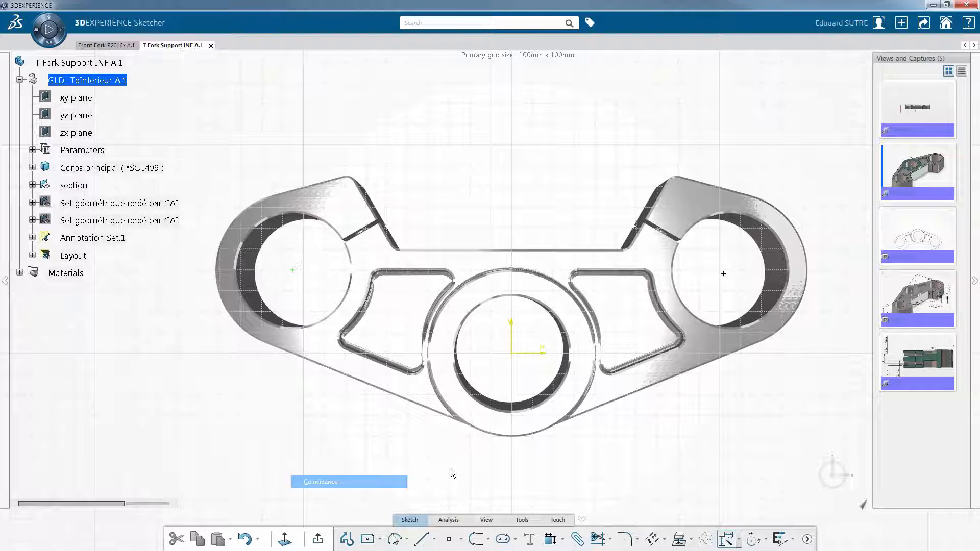
# Step: Constrain the point in the right outer bore to coincide with that bore's axis
pyautogui.click(724, 274)
pyautogui.keyDown('ctrl'); pyautogui.click(783, 272); pyautogui.keyUp('ctrl')
pyautogui.click(882, 242)
pyautogui.rightClick(727, 430)
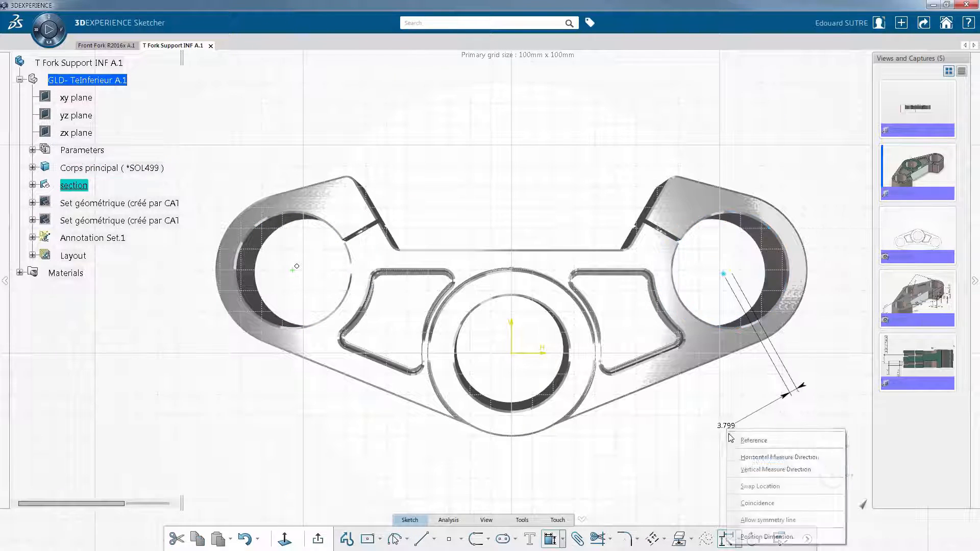
pyautogui.click(751, 502)
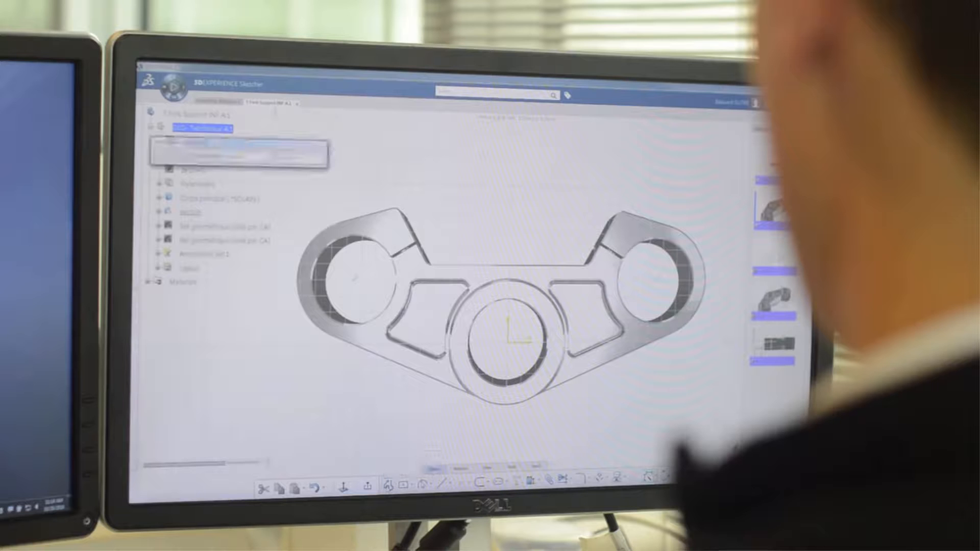
# Step: Draw two lines from the sketch origin outward past the outer bores and make the right one coincident with the right bore's point
pyautogui.click(284, 203)
pyautogui.click(508, 342)
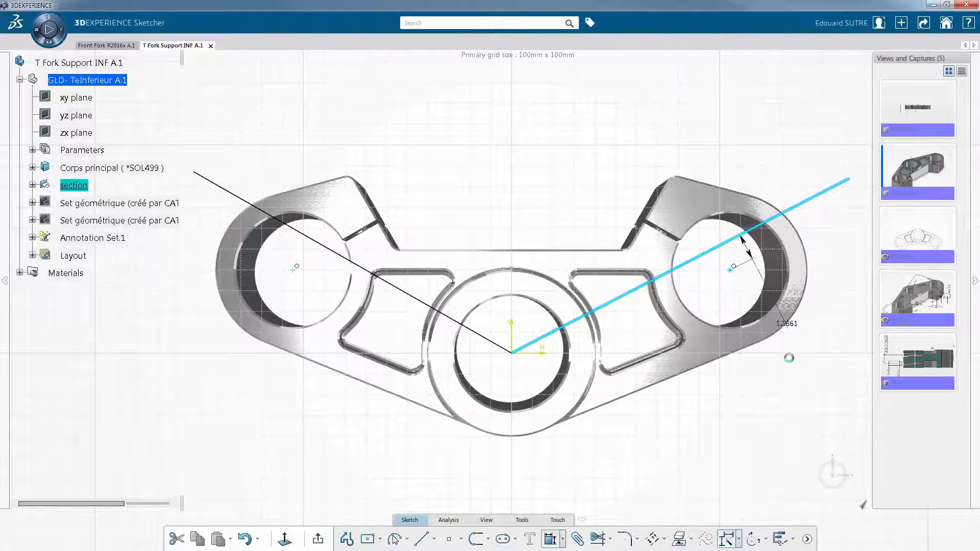
pyautogui.click(733, 266)
pyautogui.rightClick(792, 403)
pyautogui.click(824, 458)
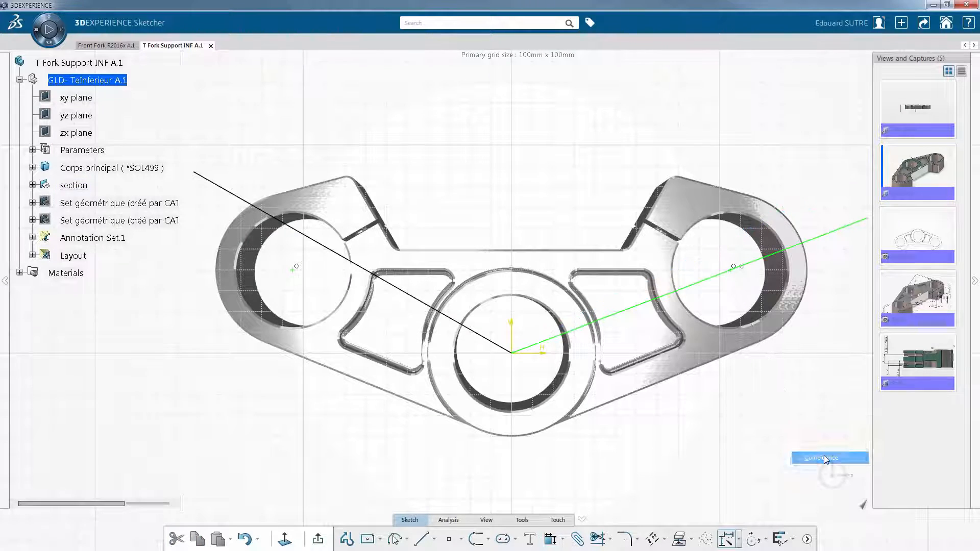
# Step: Make the left line coincident with the point at the left bore's centre
pyautogui.click(329, 249)
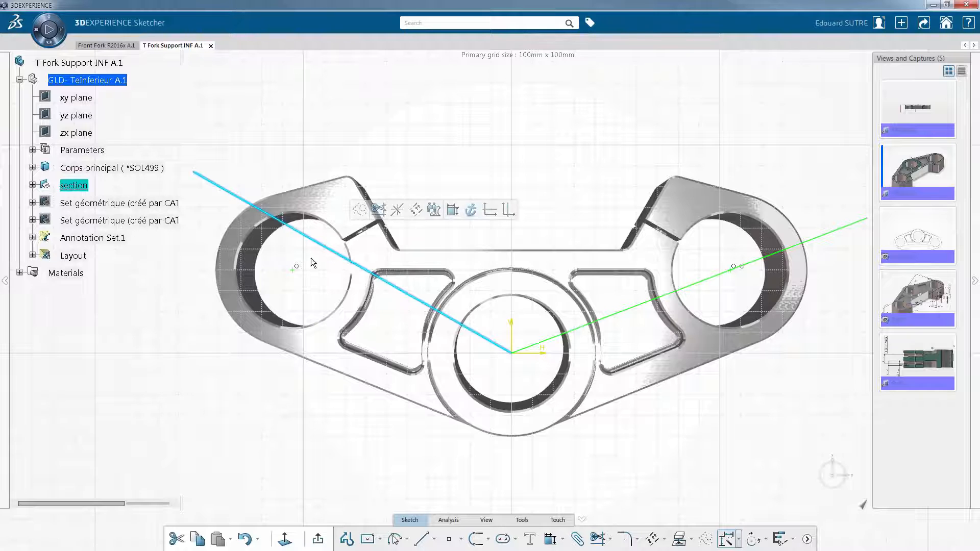
pyautogui.keyDown('ctrl'); pyautogui.click(295, 269); pyautogui.keyUp('ctrl')
pyautogui.click(348, 235)
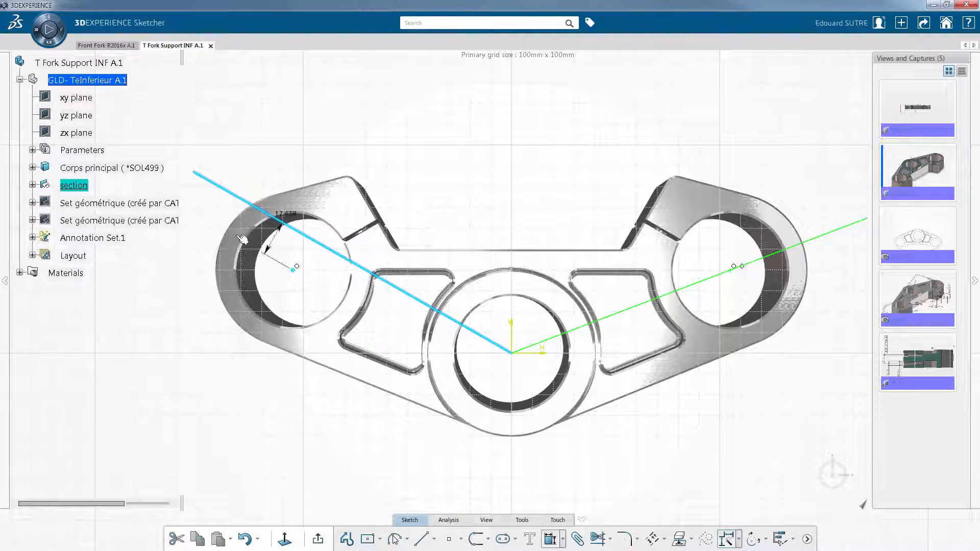
pyautogui.rightClick(179, 365)
pyautogui.click(232, 421)
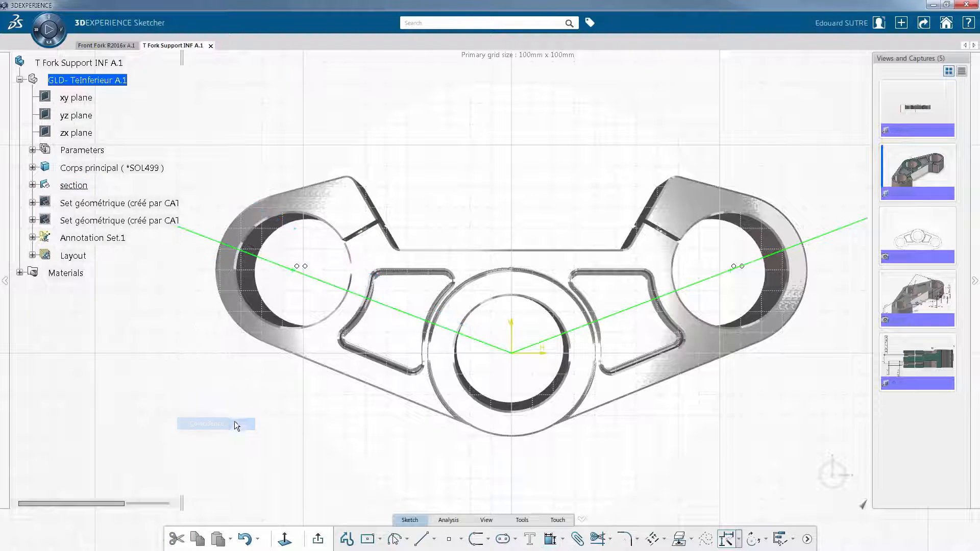
# Step: Exit the sketch, create an aligned view of type Section View from its profile, and hide the "section" geometrical set
pyautogui.click(318, 539)
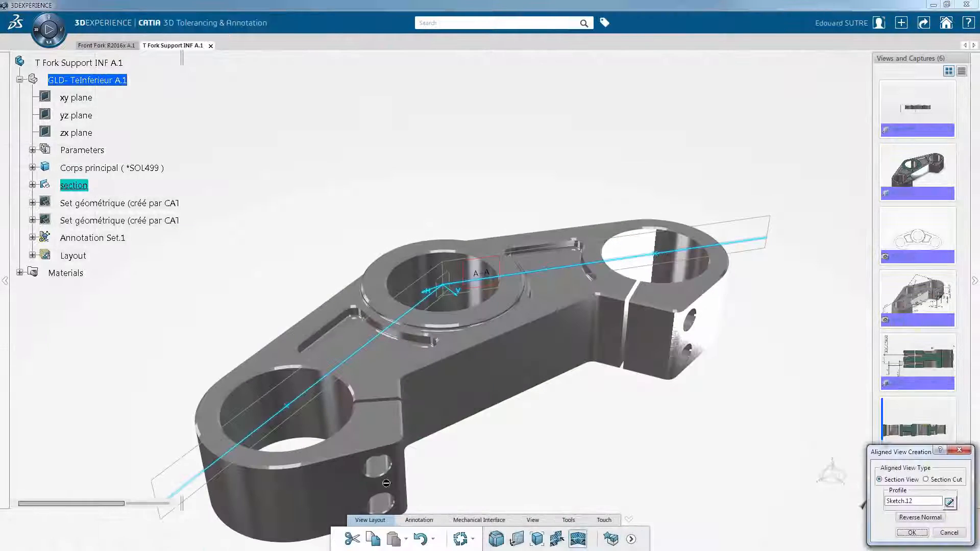
pyautogui.click(909, 533)
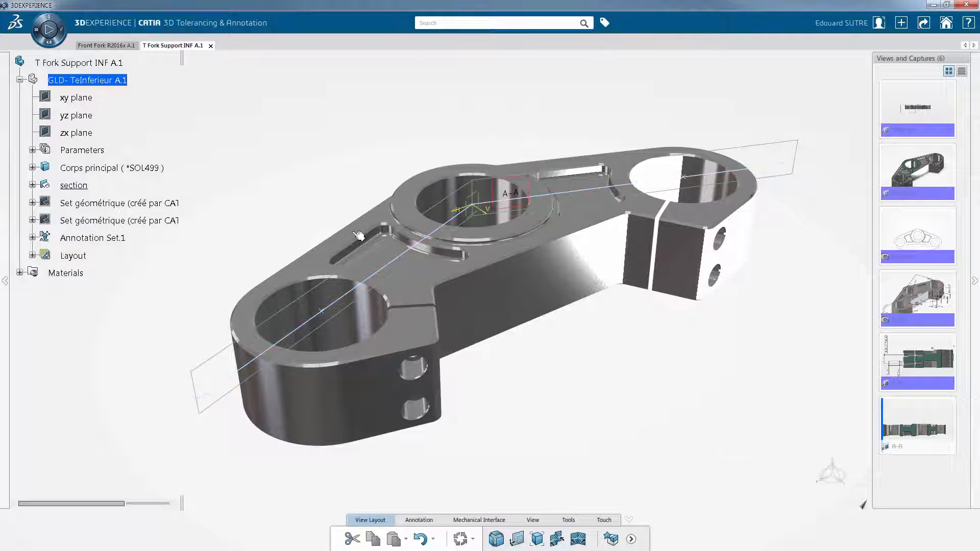
pyautogui.rightClick(79, 187)
pyautogui.click(160, 224)
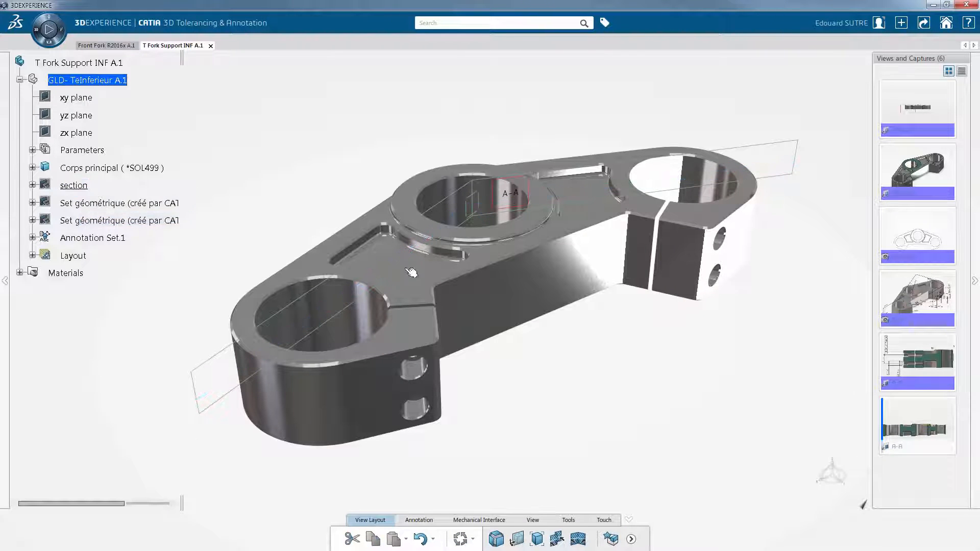
# Step: Display the aligned section view A-A with the part cut along its profile
pyautogui.rightClick(915, 423)
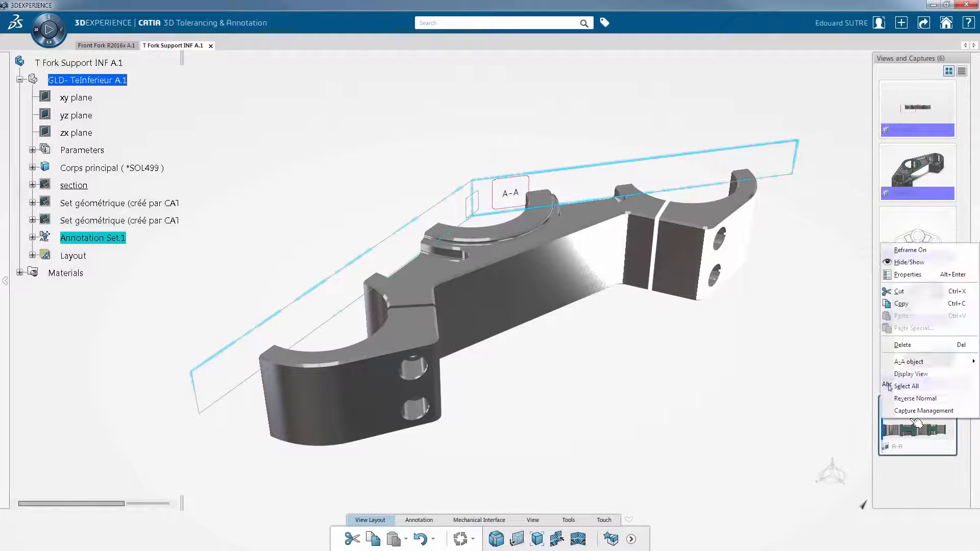
pyautogui.click(929, 375)
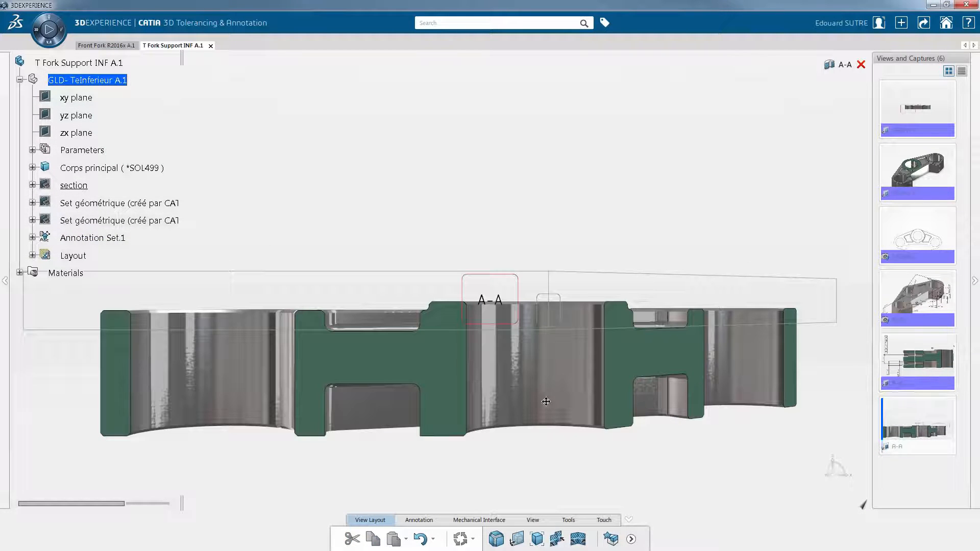
pyautogui.moveTo(546, 402); pyautogui.dragTo(684, 329, button='middle')
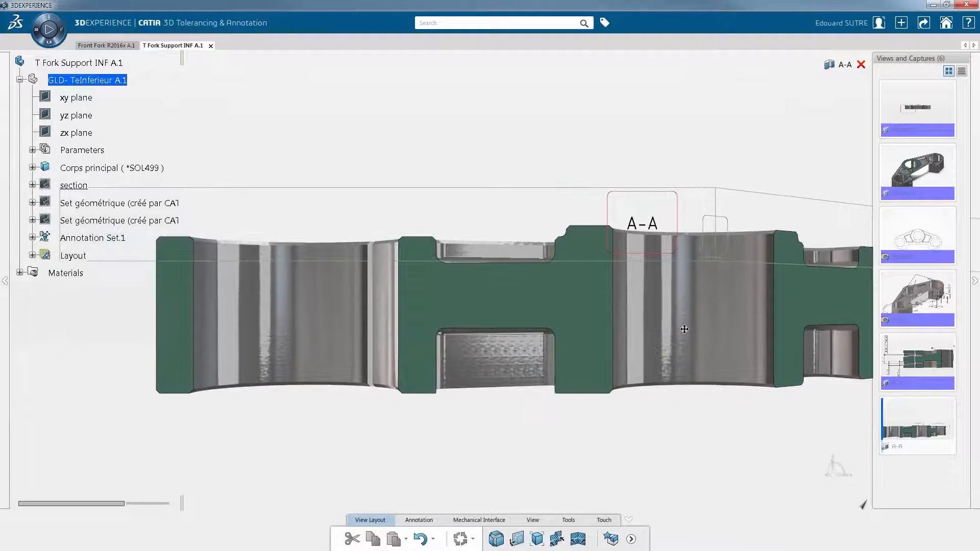
# Step: Add a diameter dimension with a ±0.1 mm tolerance to the central bore using the Semantic Tolerancing Advisor, placing it above the part
pyautogui.click(428, 519)
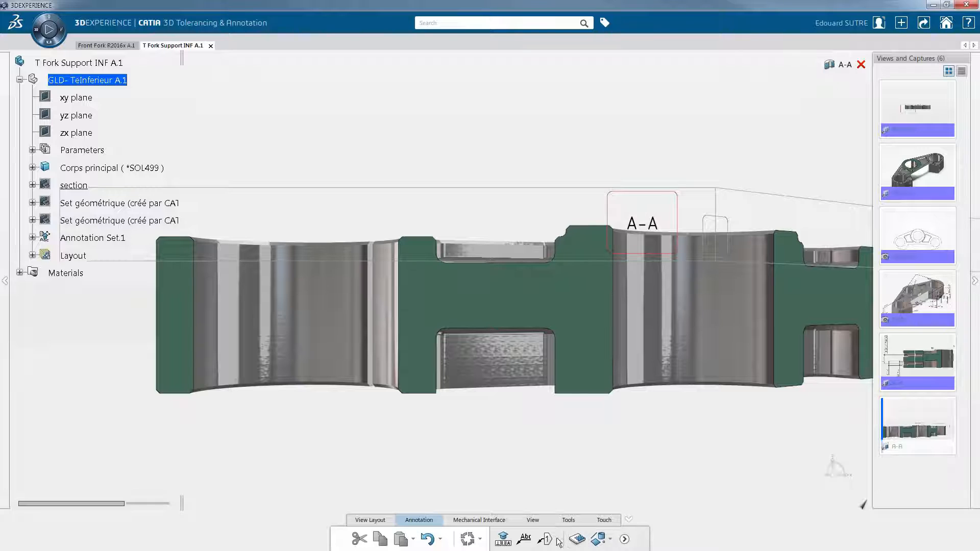
pyautogui.click(503, 540)
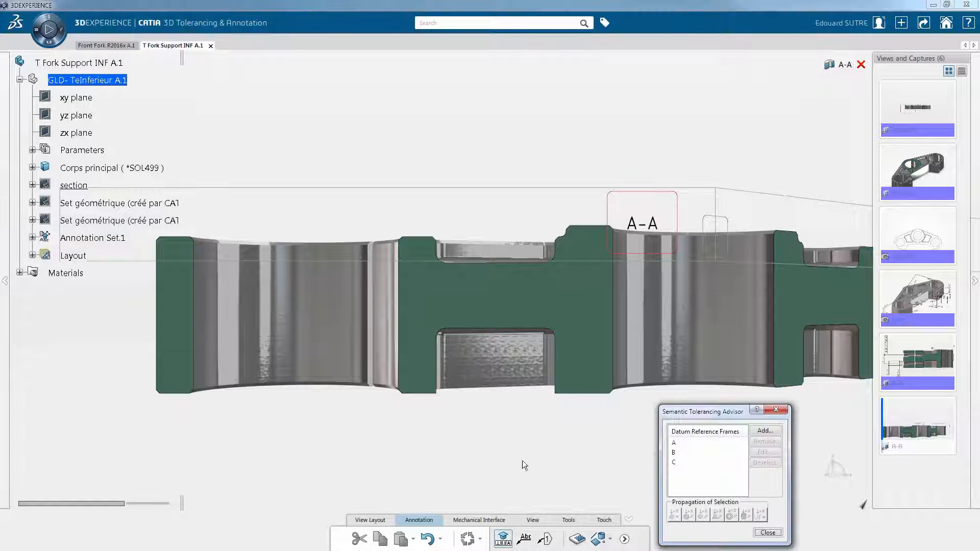
pyautogui.moveTo(567, 395); pyautogui.dragTo(598, 384, button='middle')
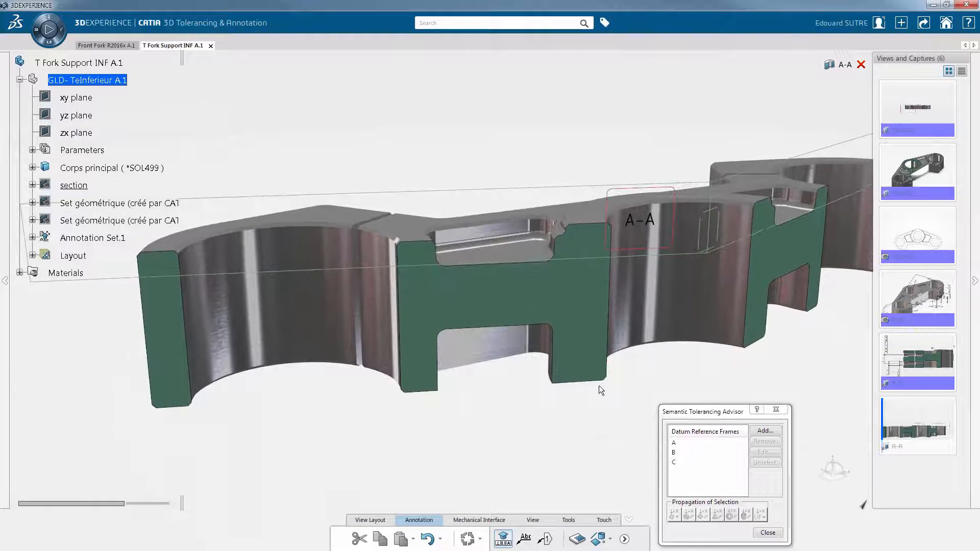
pyautogui.click(677, 330)
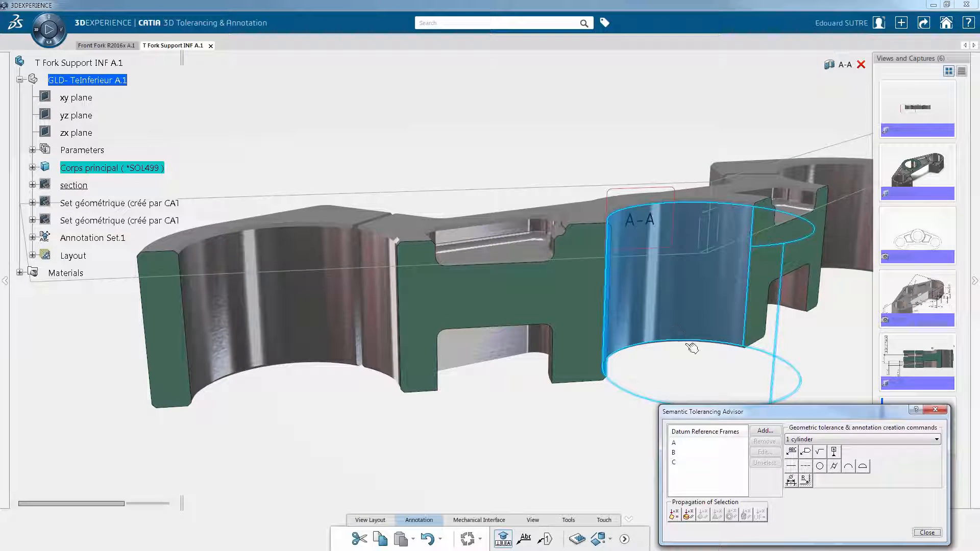
pyautogui.click(792, 482)
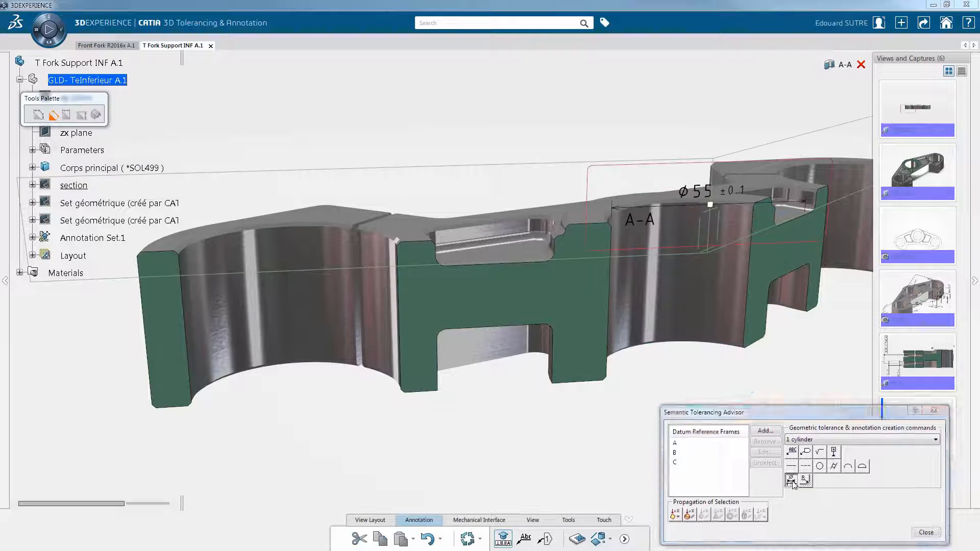
pyautogui.moveTo(644, 352); pyautogui.dragTo(542, 396, button='middle')
pyautogui.moveTo(642, 235); pyautogui.dragTo(651, 206)
pyautogui.click(911, 533)
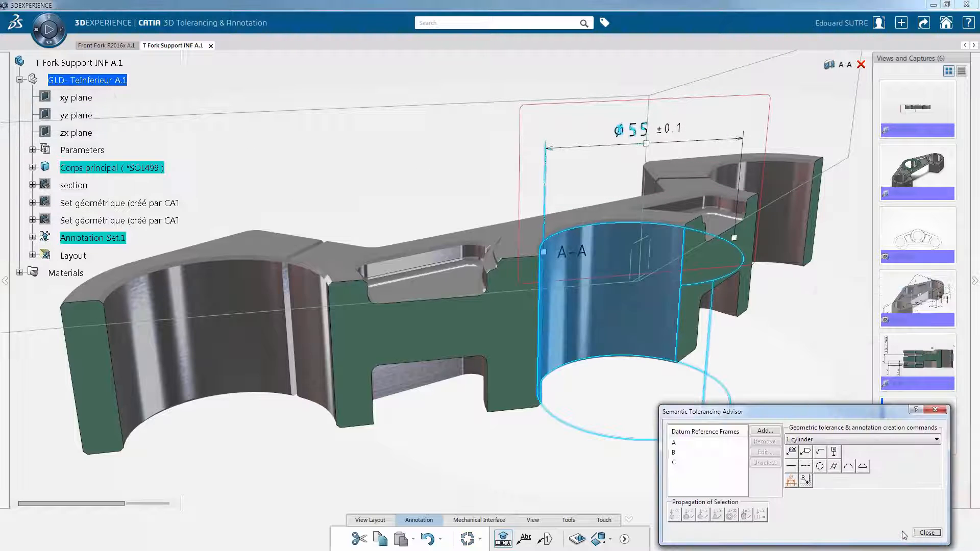
# Step: Assign datum D to the part's upper planar face and place its label above the part
pyautogui.click(348, 256)
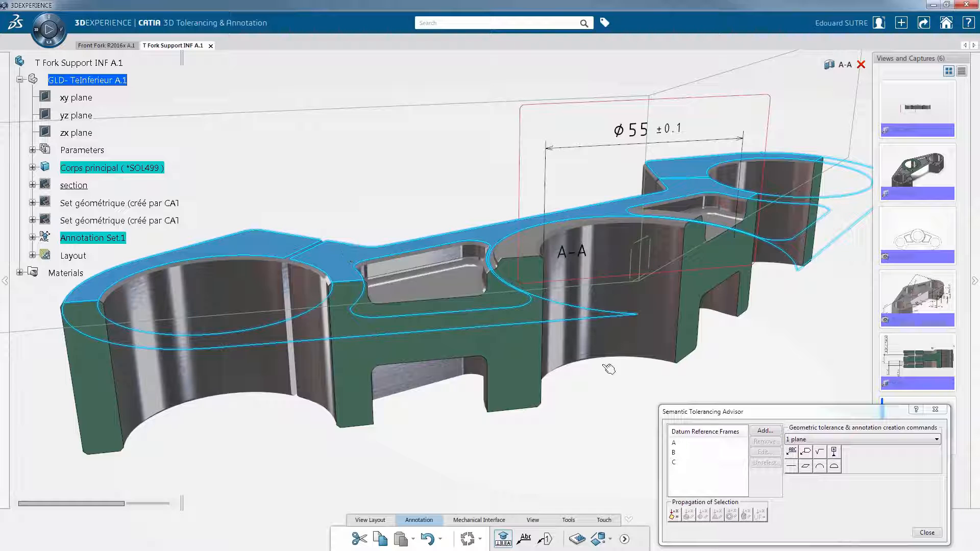
pyautogui.click(834, 452)
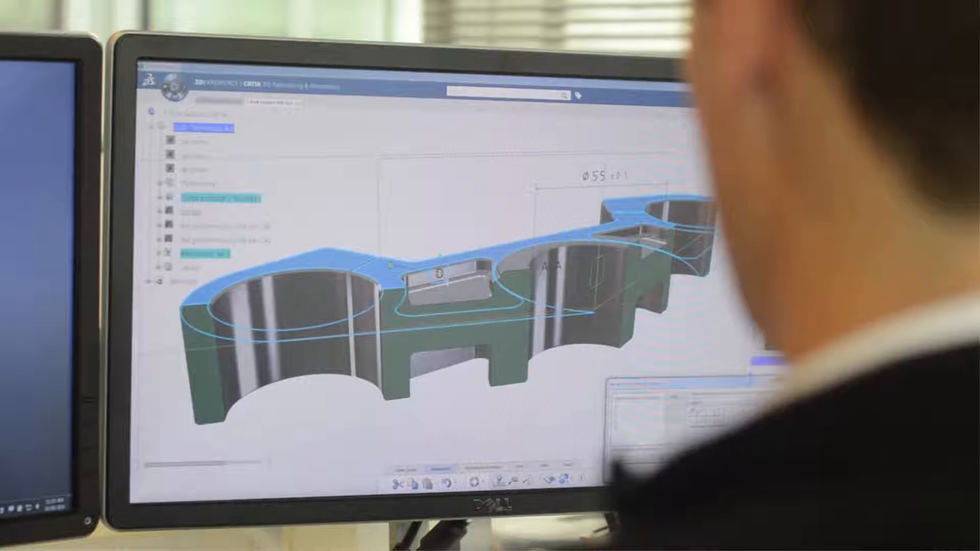
pyautogui.click(404, 219)
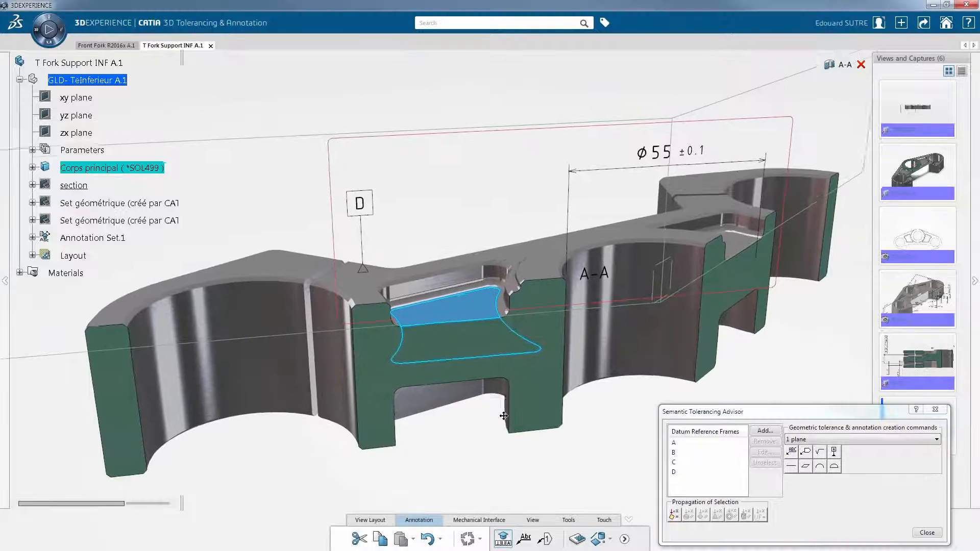
# Step: Dimension the web thickness between the upper and lower pocket floors with a ±0.1 mm symmetric tolerance, placing it beside the left bore
pyautogui.moveTo(559, 380); pyautogui.dragTo(559, 163, button='middle')
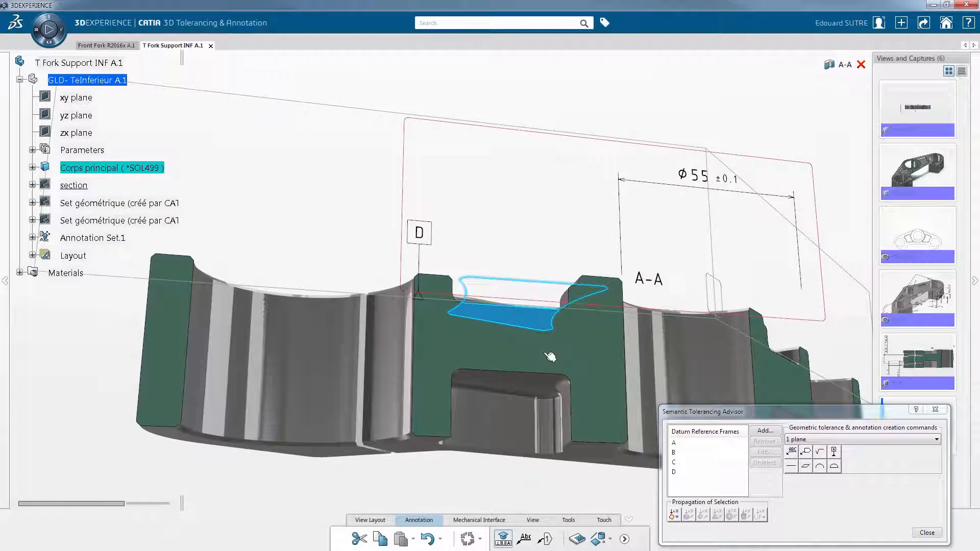
pyautogui.keyDown('ctrl'); pyautogui.click(540, 387); pyautogui.keyUp('ctrl')
pyautogui.moveTo(498, 262); pyautogui.dragTo(651, 307, button='middle')
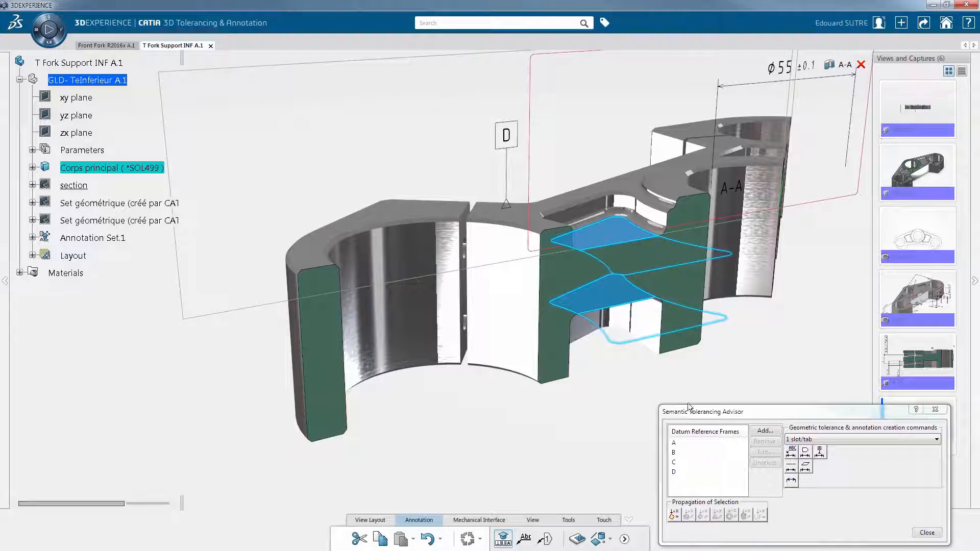
pyautogui.click(790, 482)
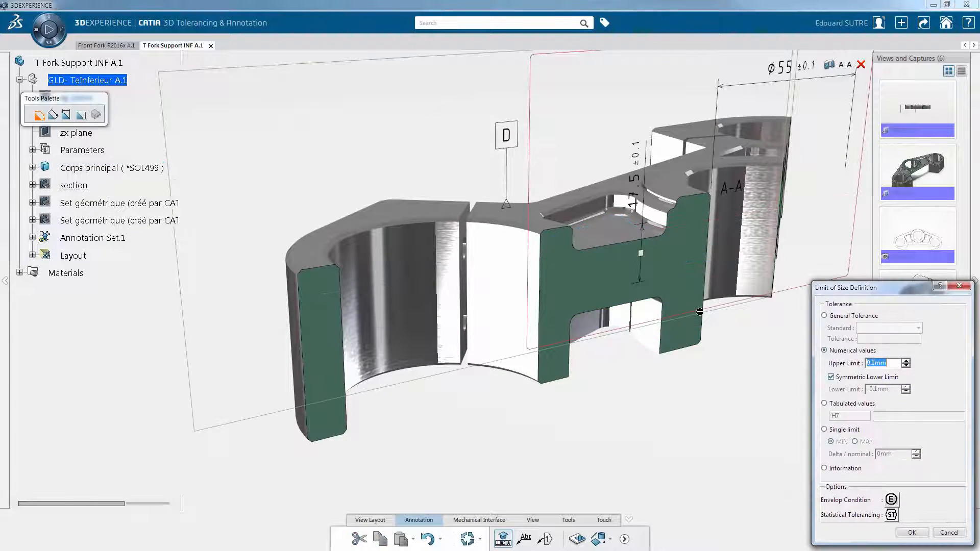
pyautogui.moveTo(642, 257); pyautogui.dragTo(240, 325)
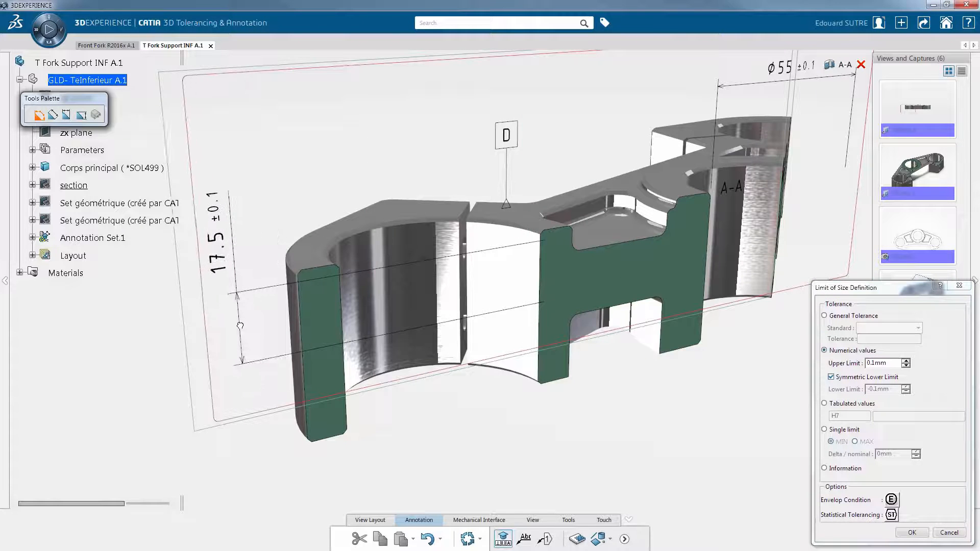
pyautogui.click(908, 534)
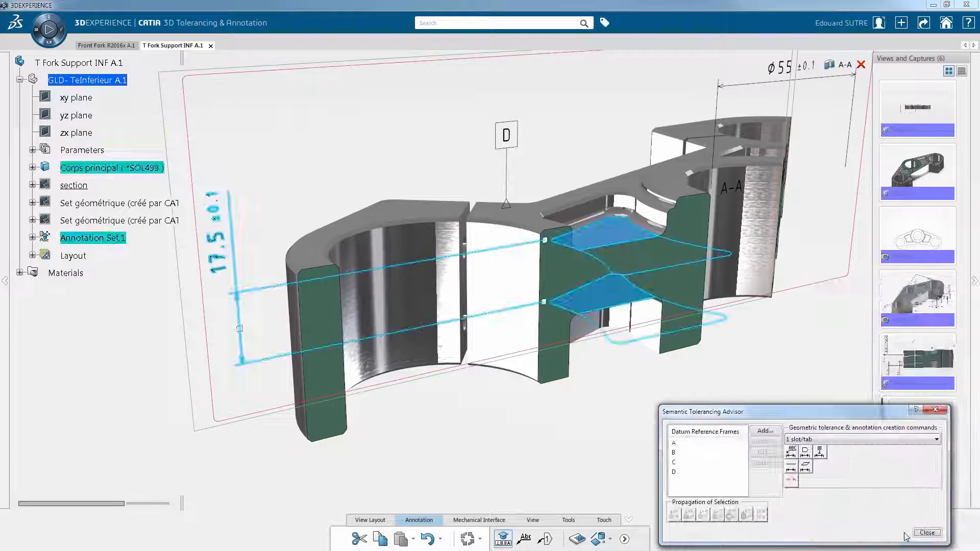
# Step: Add a 0.1 mm parallelism tolerance relative to datum D to the two pocket floors, positioned above the web thickness dimension
pyautogui.click(682, 472)
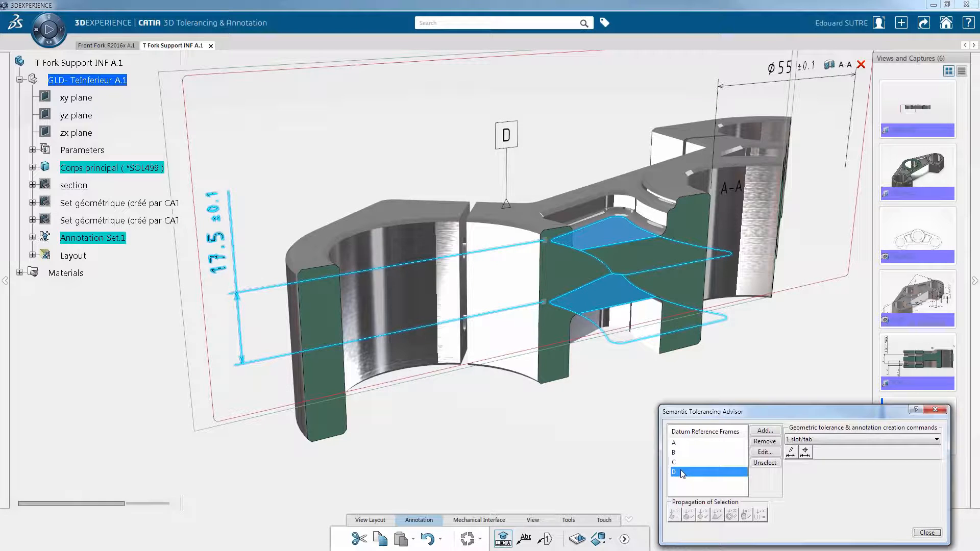
pyautogui.click(792, 454)
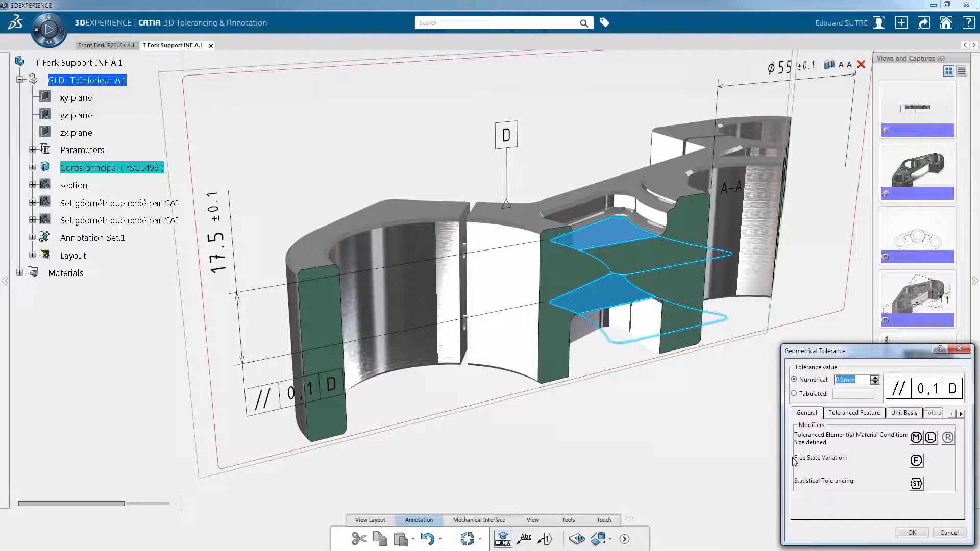
pyautogui.click(912, 532)
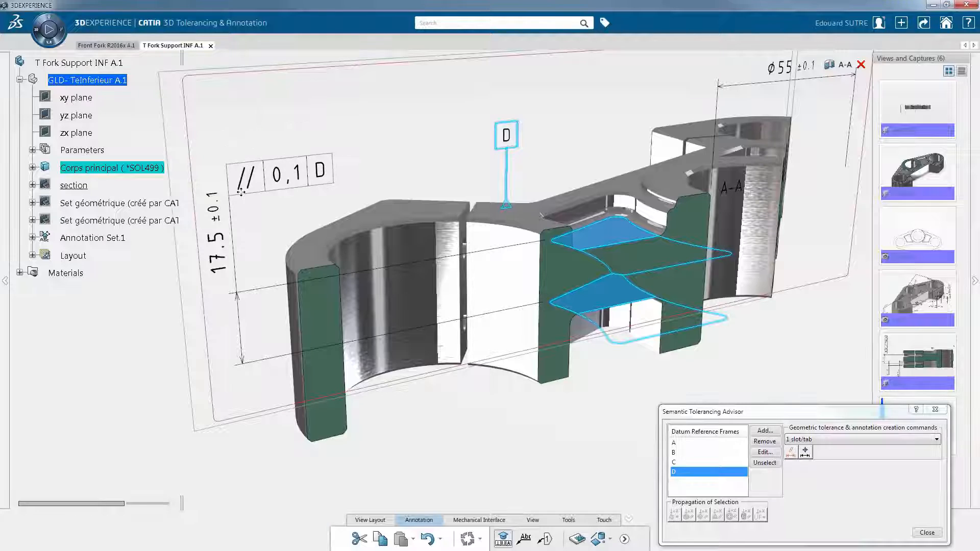
pyautogui.click(241, 192)
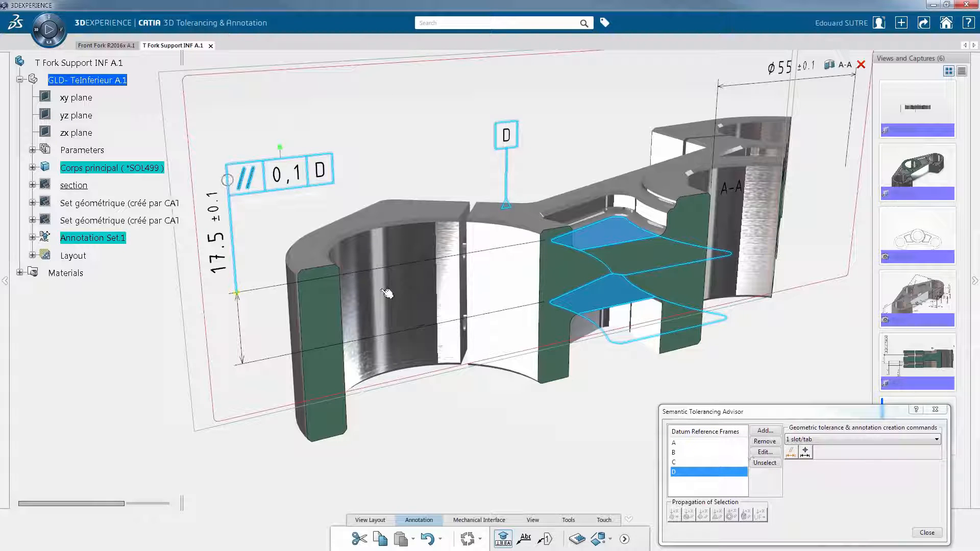
# Step: Add a diameter dimension with a ±0.1 mm symmetric tolerance to the outer bore at the section's end, placing it above the part
pyautogui.click(365, 298)
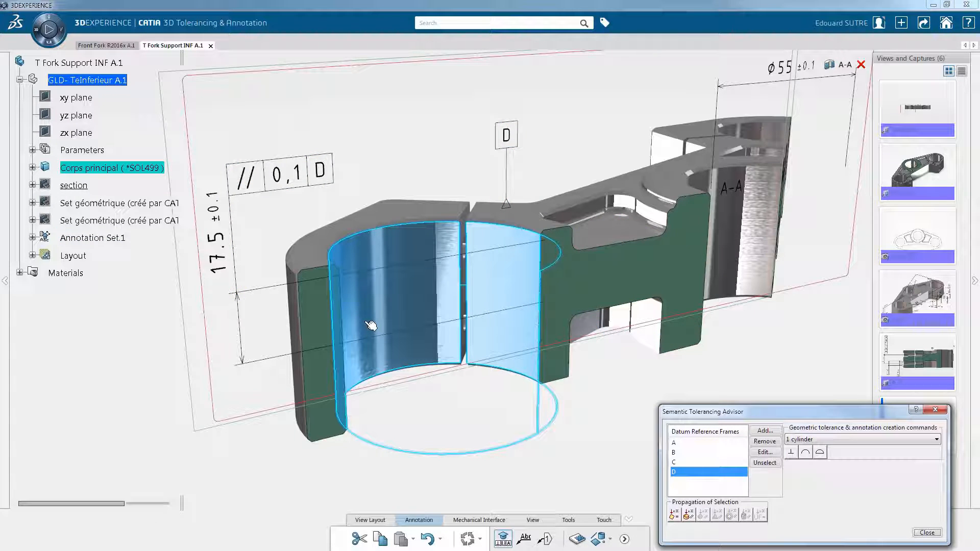
pyautogui.click(759, 465)
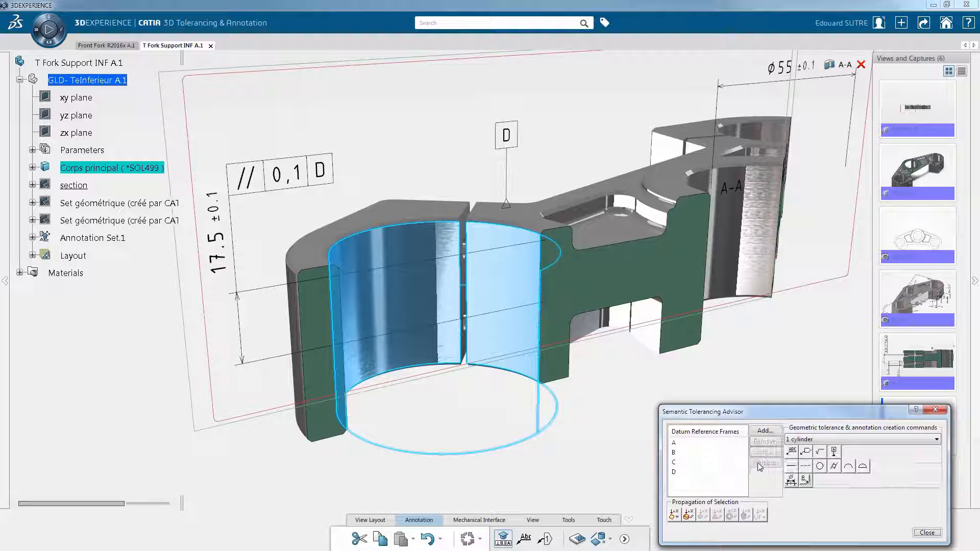
pyautogui.click(792, 482)
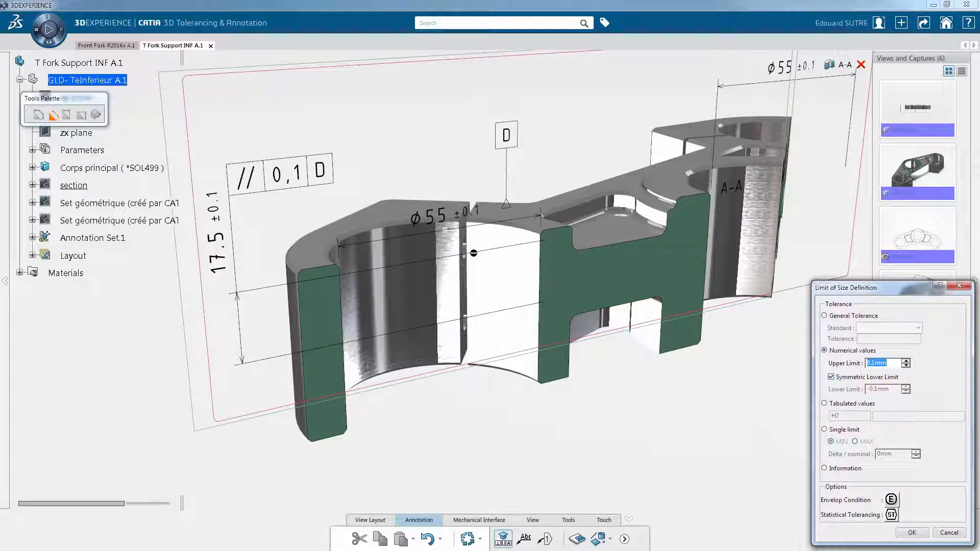
pyautogui.moveTo(445, 234); pyautogui.dragTo(434, 103)
pyautogui.moveTo(434, 102); pyautogui.dragTo(467, 206, button='middle')
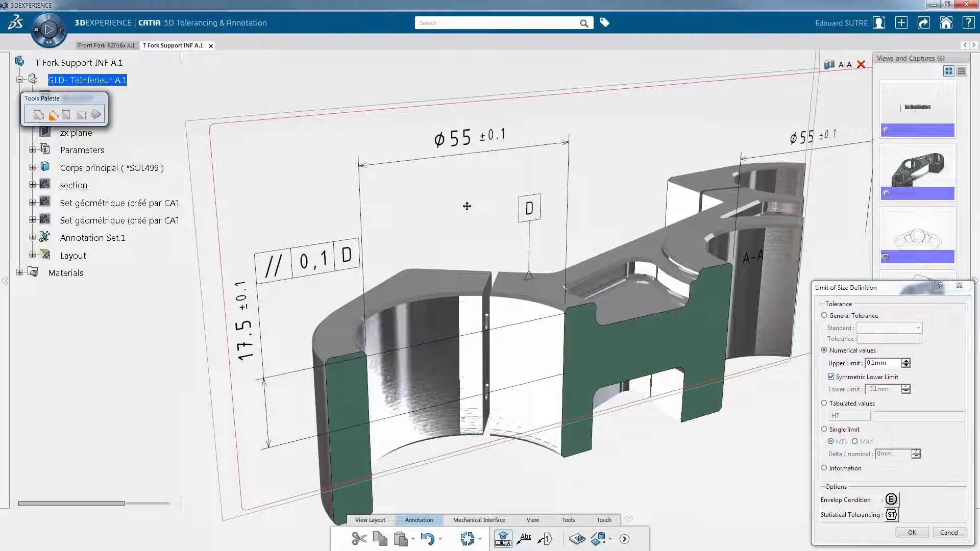
pyautogui.click(908, 532)
# Step: Add a 0.1 mm diametral position tolerance relative to datum B to the same outer bore
pyautogui.click(695, 453)
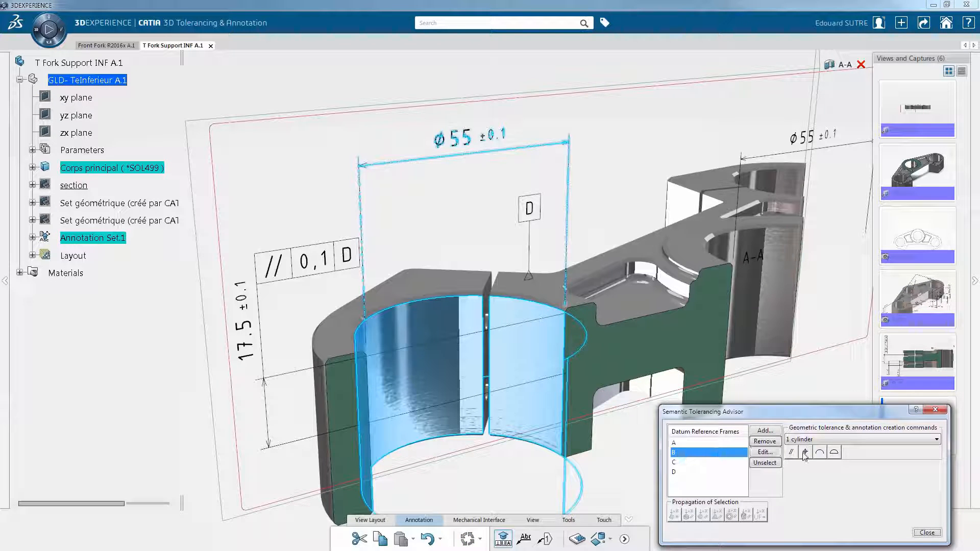
pyautogui.click(805, 453)
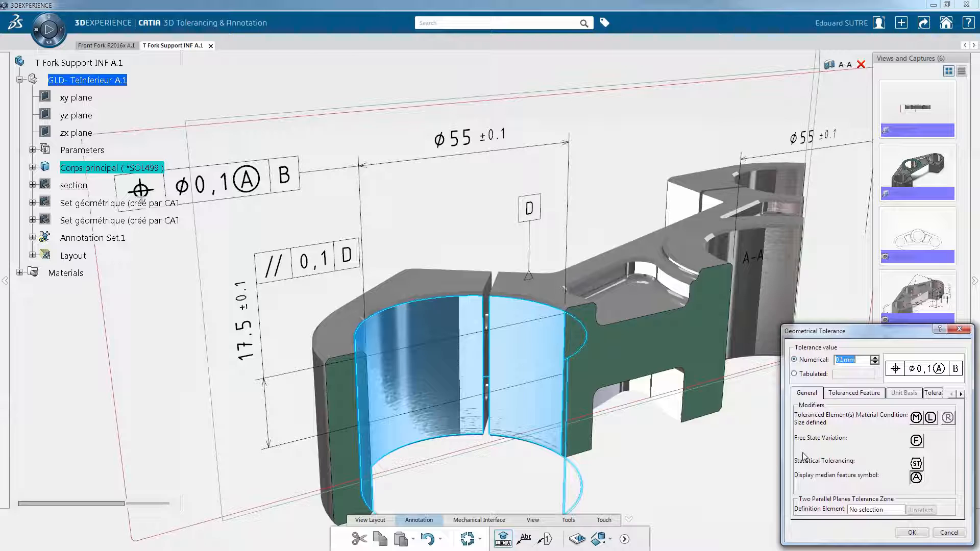
pyautogui.click(912, 533)
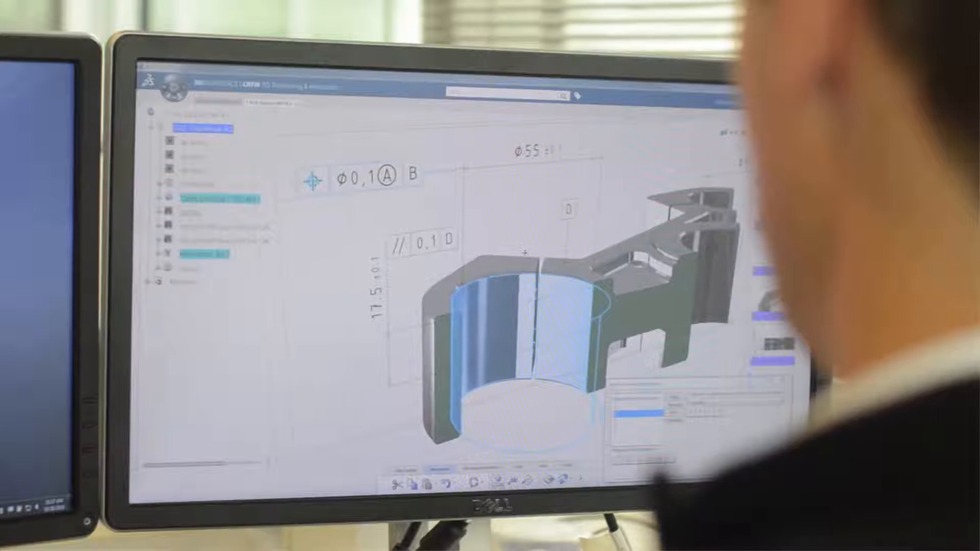
# Step: Add a 0.1 mm diametral perpendicularity tolerance relative to datum D to the outer bore and close the Semantic Tolerancing Advisor
pyautogui.click(633, 431)
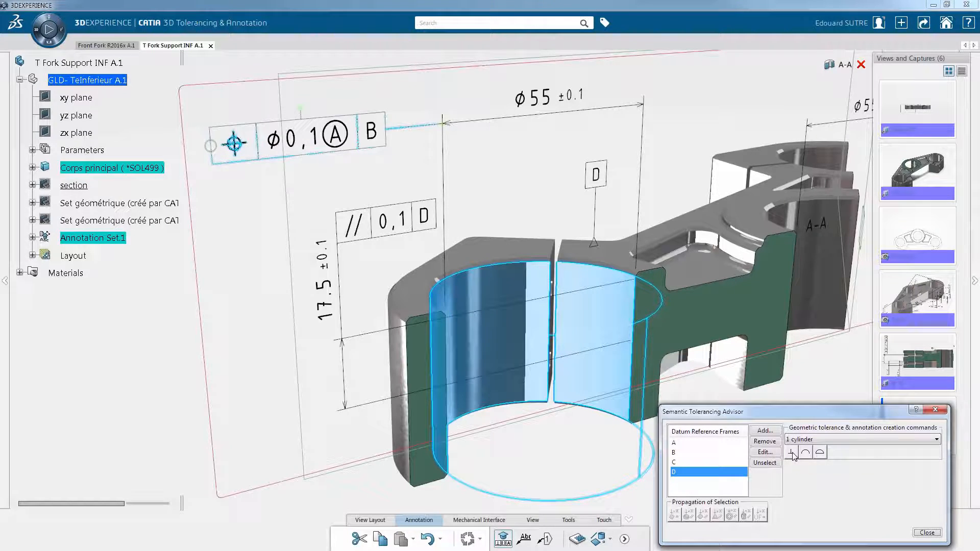
pyautogui.click(791, 453)
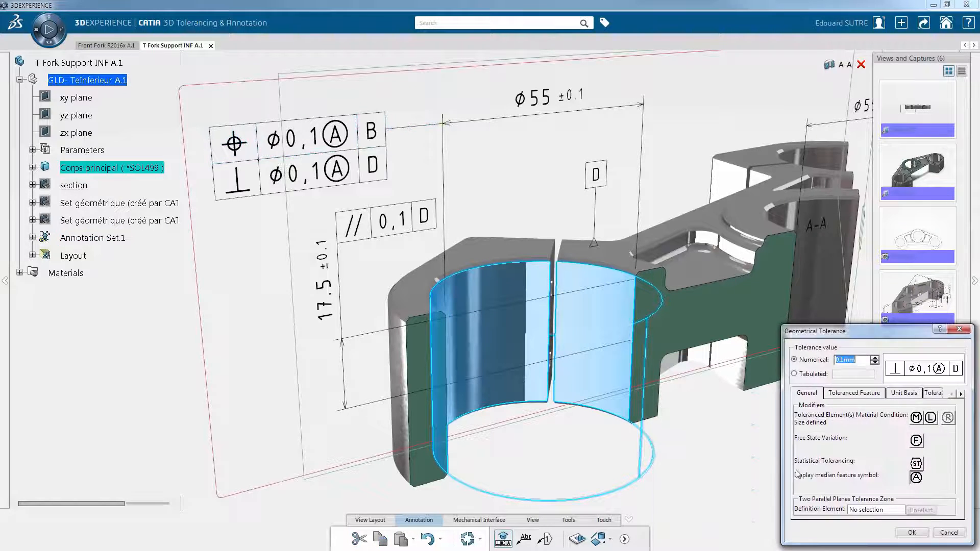
pyautogui.click(907, 533)
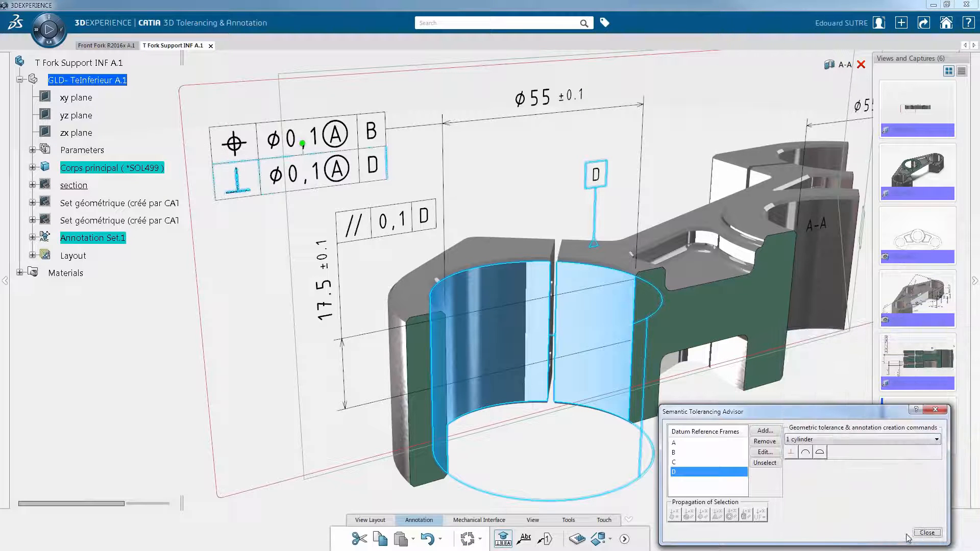
pyautogui.click(926, 533)
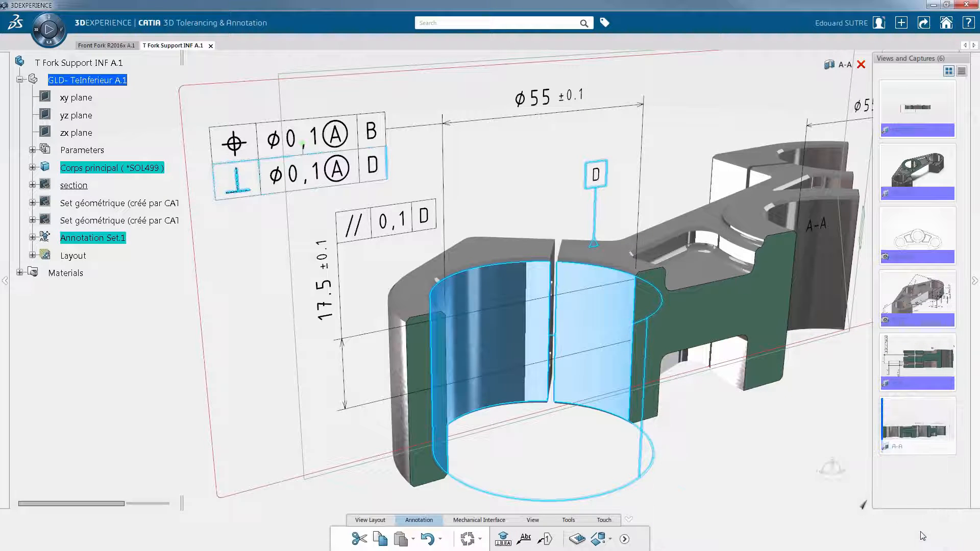
pyautogui.click(730, 436)
# Step: Display the B-B section view and inspect its annotations in 3D
pyautogui.keyDown('ctrl'); pyautogui.moveTo(694, 330); pyautogui.dragTo(617, 352, button='middle'); pyautogui.keyUp('ctrl')
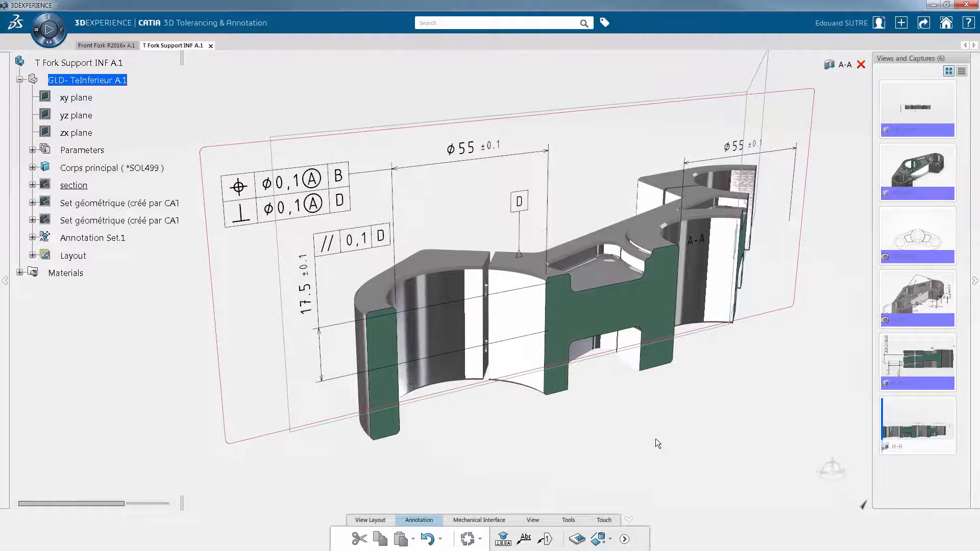
pyautogui.rightClick(924, 357)
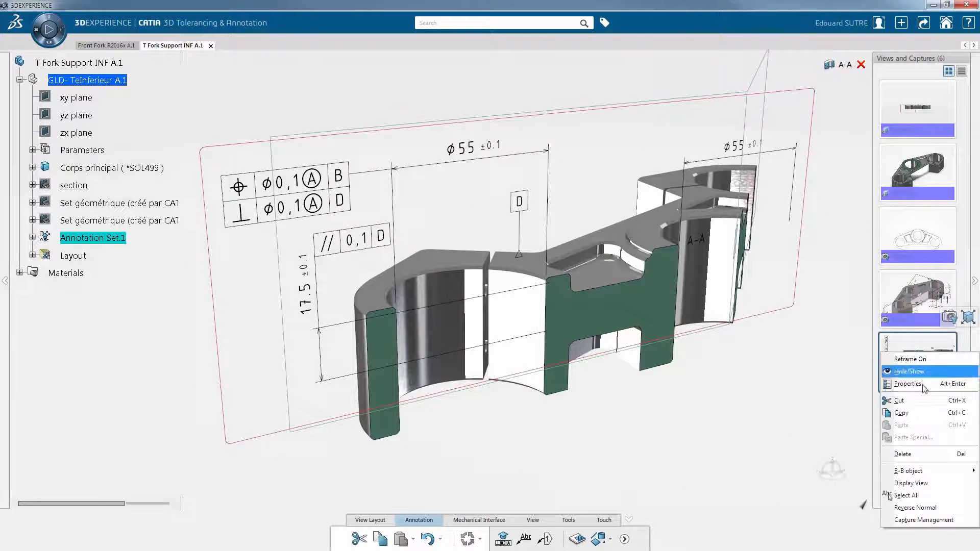
pyautogui.click(921, 485)
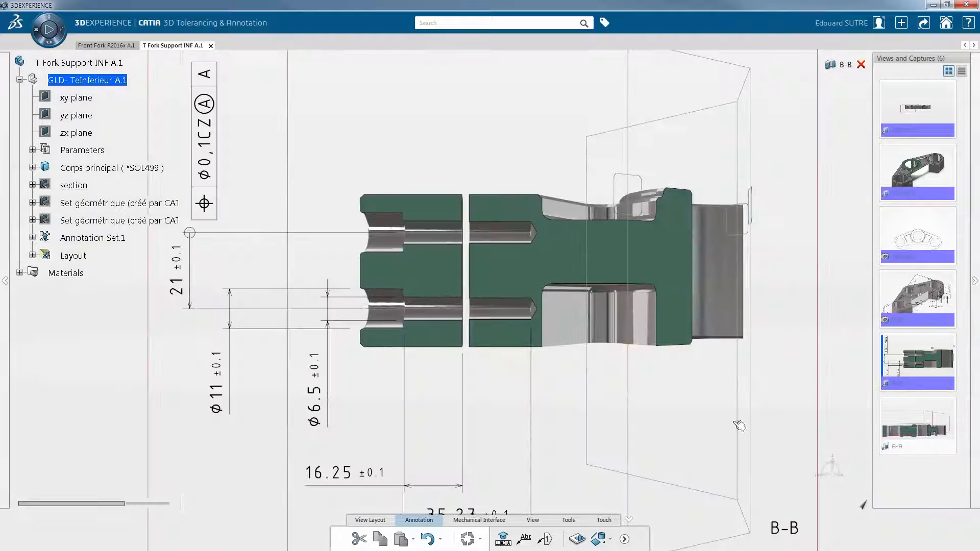
pyautogui.moveTo(680, 403)
pyautogui.keyDown('ctrl'); pyautogui.mouseDown(button='middle')
pyautogui.moveTo(518, 360)
pyautogui.moveTo(599, 370)
pyautogui.moveTo(604, 401)
pyautogui.mouseUp(button='middle'); pyautogui.keyUp('ctrl')
# Step: Display the END capture of the complete part and switch the projection to perspective
pyautogui.rightClick(924, 300)
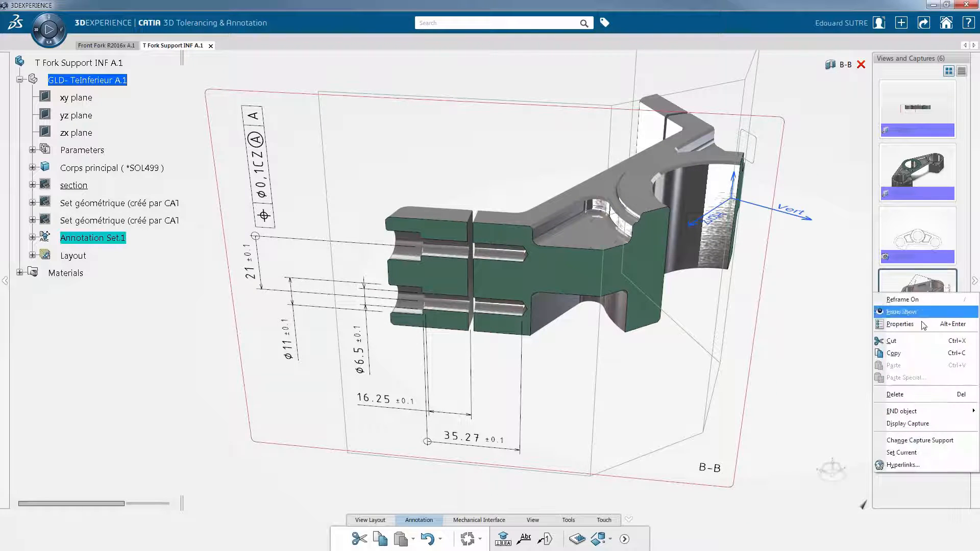
pyautogui.click(914, 424)
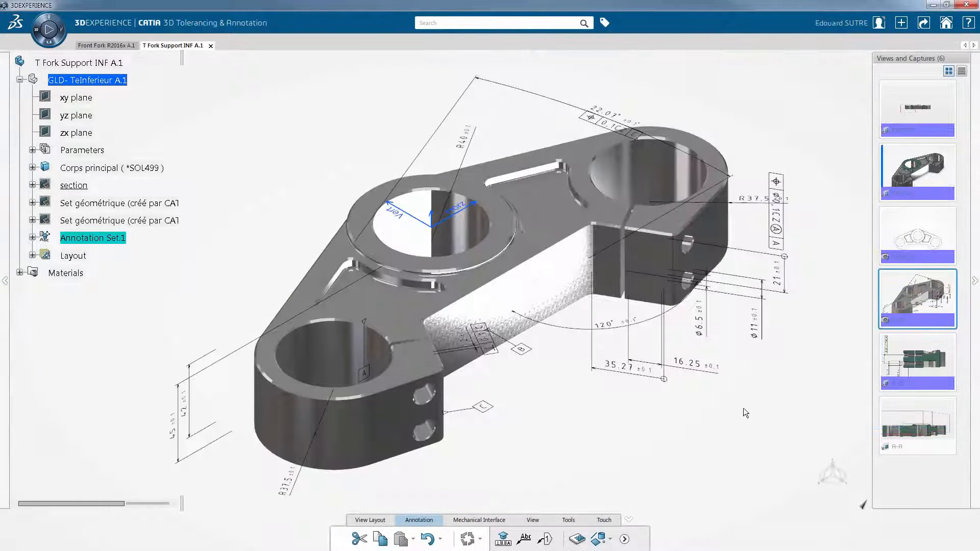
pyautogui.click(532, 519)
pyautogui.click(567, 539)
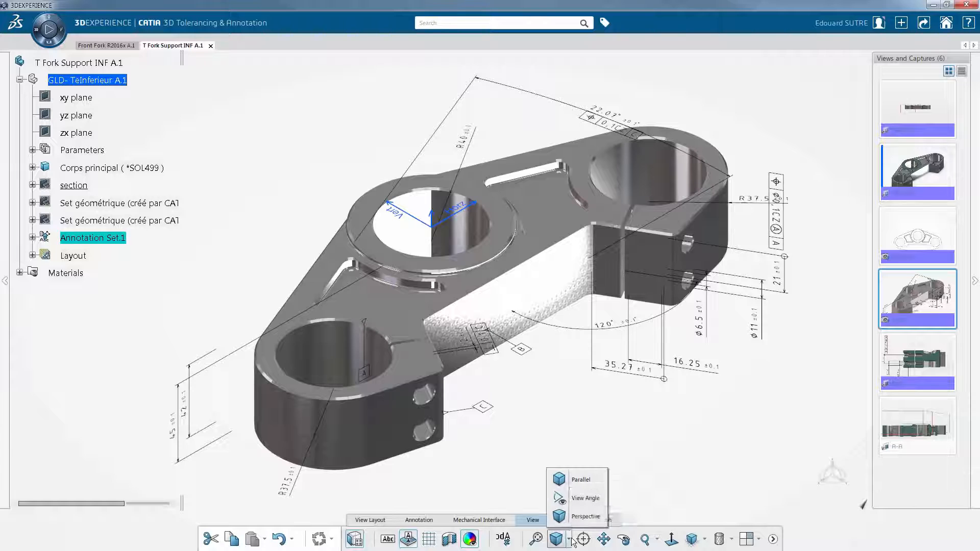
pyautogui.click(572, 517)
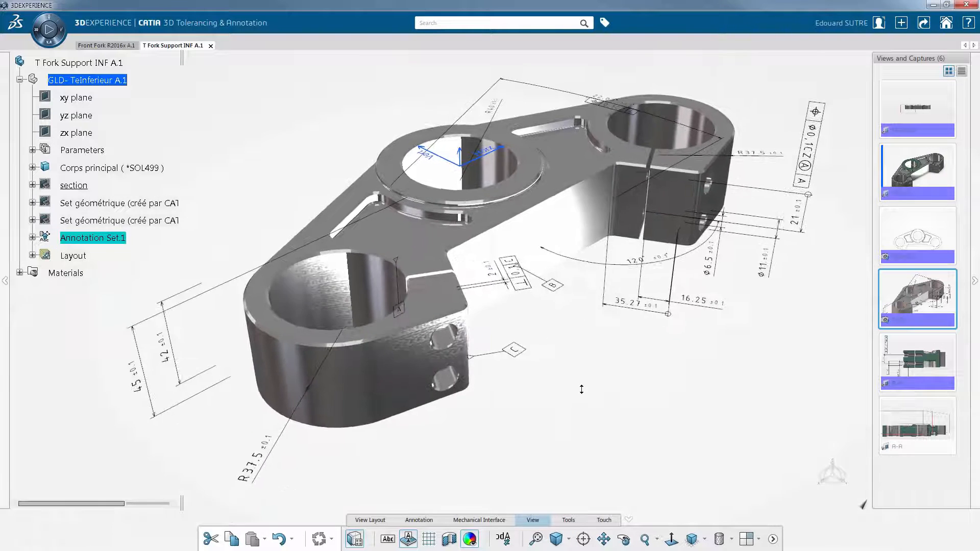
pyautogui.moveTo(566, 382); pyautogui.dragTo(547, 384, button='middle')
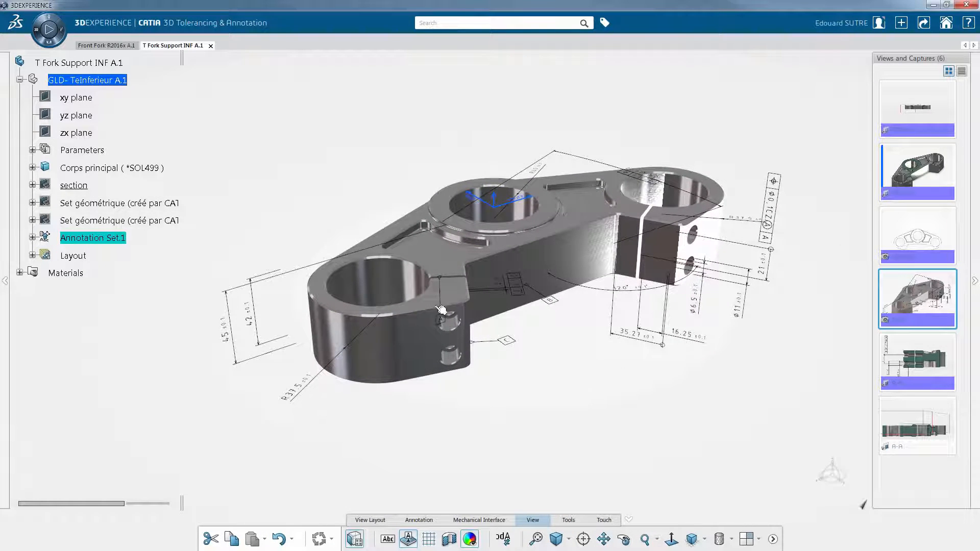
# Step: Open the END capture for editing and add Datum Feature.4 (D) to its filtered elements
pyautogui.click(32, 238)
pyautogui.click(44, 255)
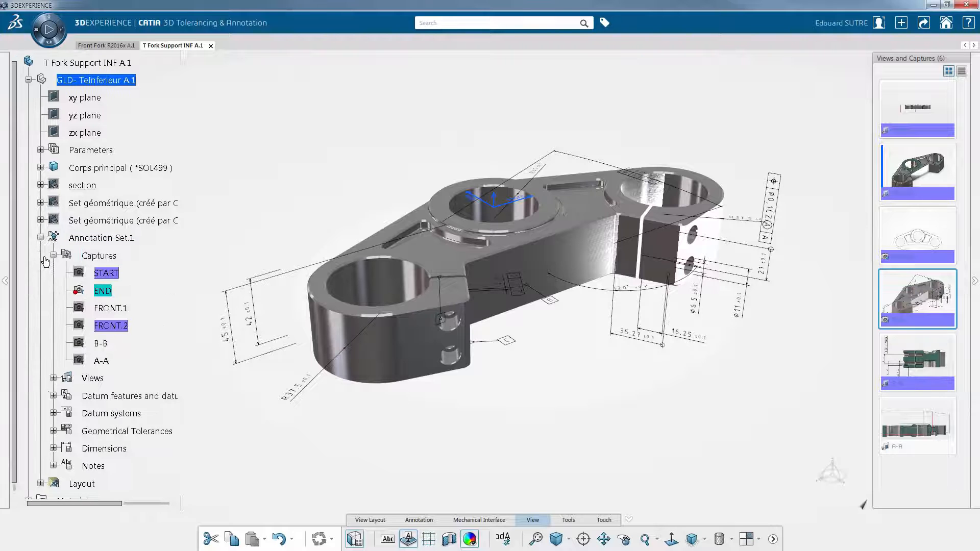
pyautogui.doubleClick(103, 291)
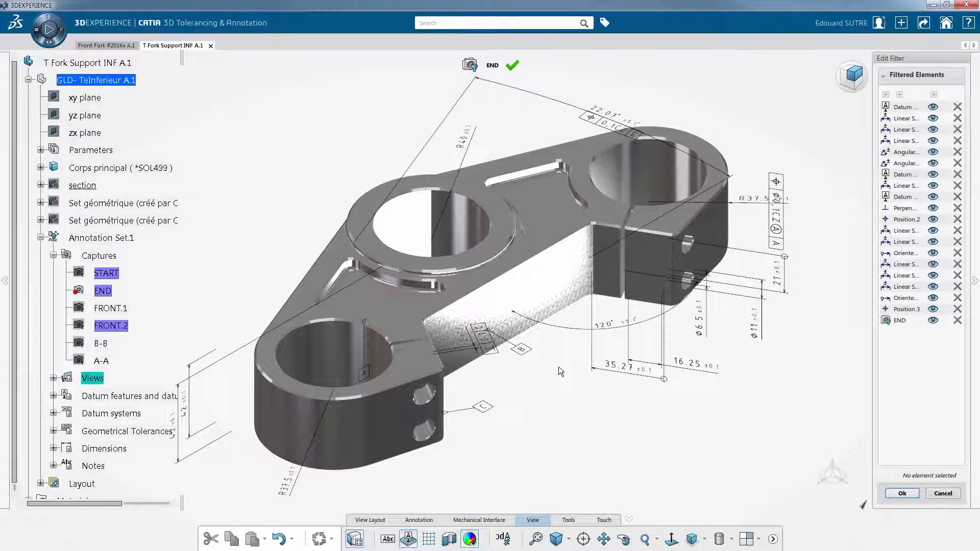
pyautogui.click(53, 396)
pyautogui.scroll(-3, 116, 327)
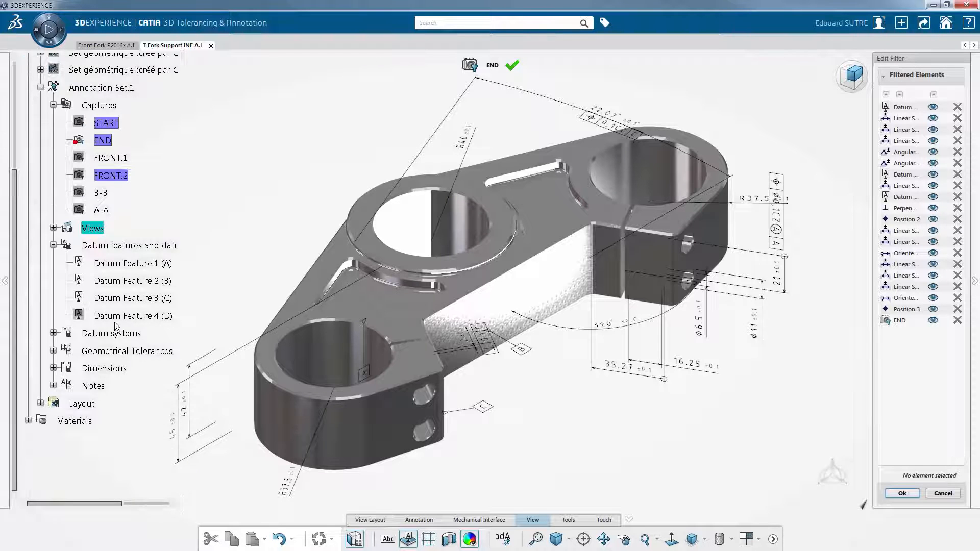
pyautogui.click(117, 317)
# Step: Add the geometrical tolerances Parallelism.1, Position.4 and Perpendicularity.2 to the END capture's filtered elements
pyautogui.click(53, 333)
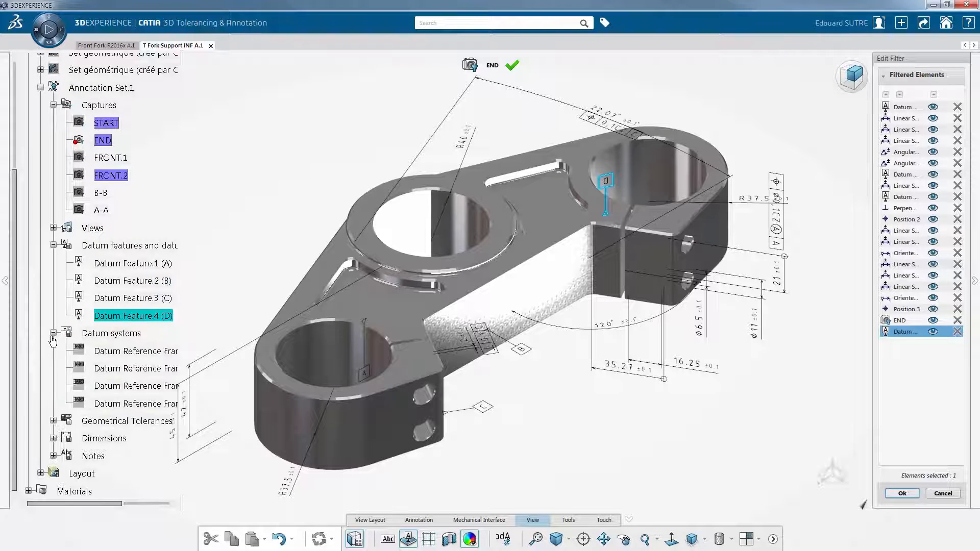
pyautogui.scroll(-2, 118, 295)
pyautogui.click(53, 232)
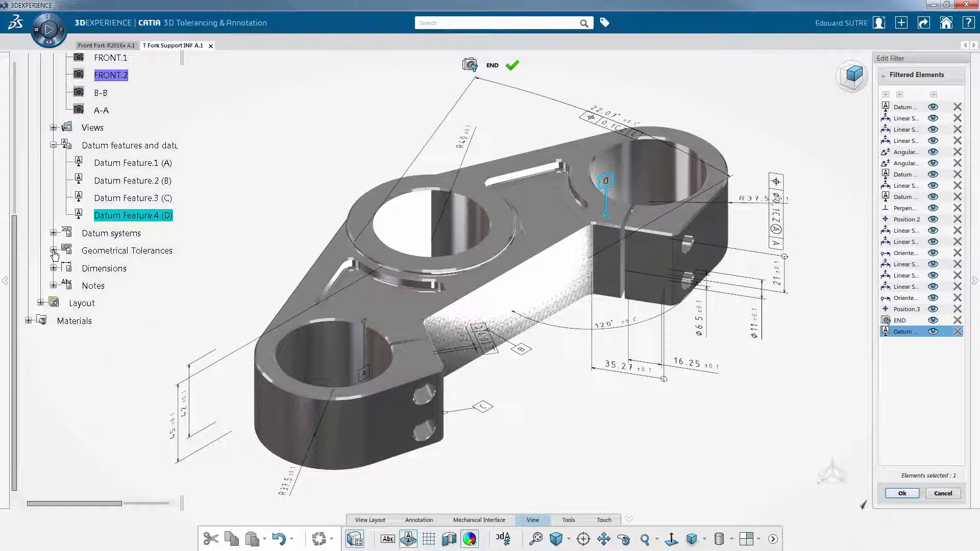
pyautogui.click(53, 251)
pyautogui.click(111, 321)
pyautogui.click(113, 339)
pyautogui.click(128, 356)
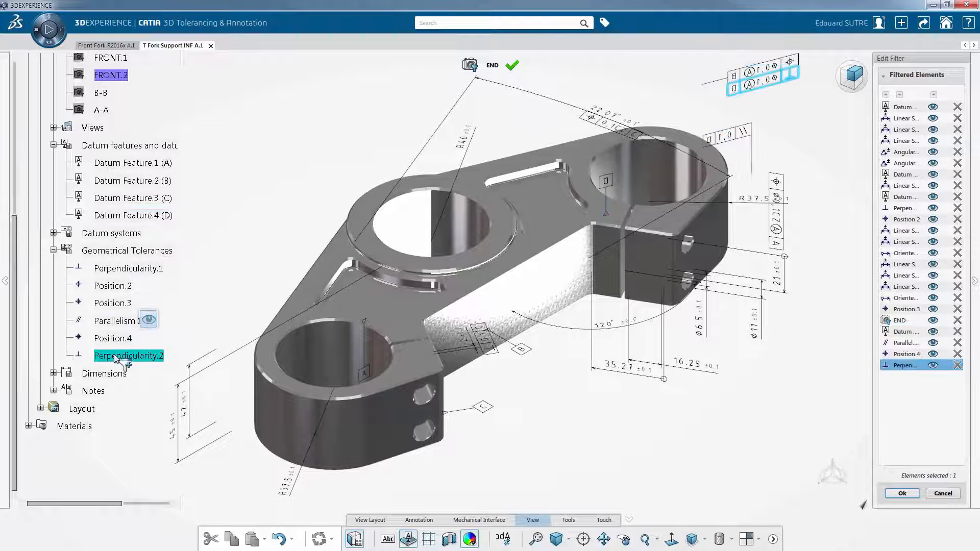
# Step: Add the dimensions Linear Size.13, Linear Size.14 and Linear Size.15 to the END capture and validate the filter
pyautogui.click(53, 373)
pyautogui.click(122, 341)
pyautogui.click(123, 359)
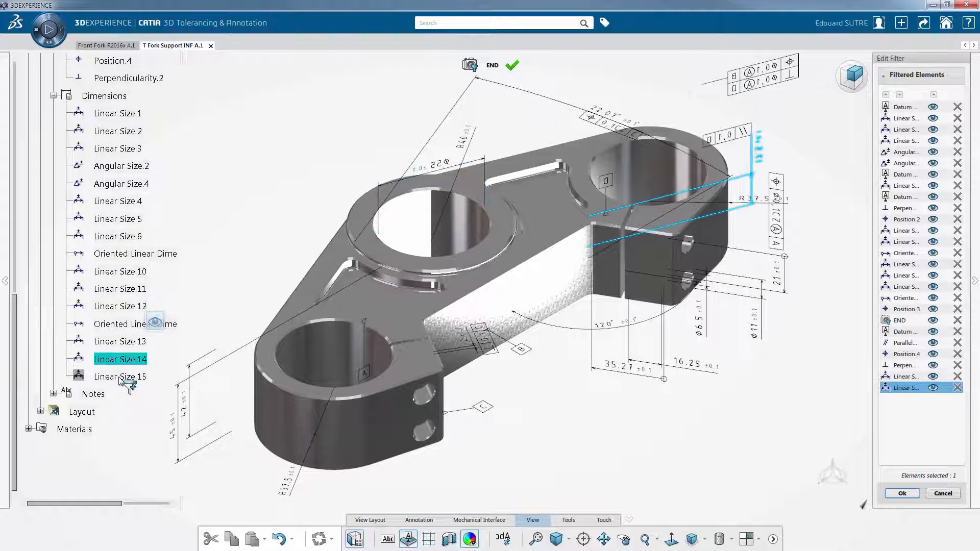
pyautogui.click(120, 377)
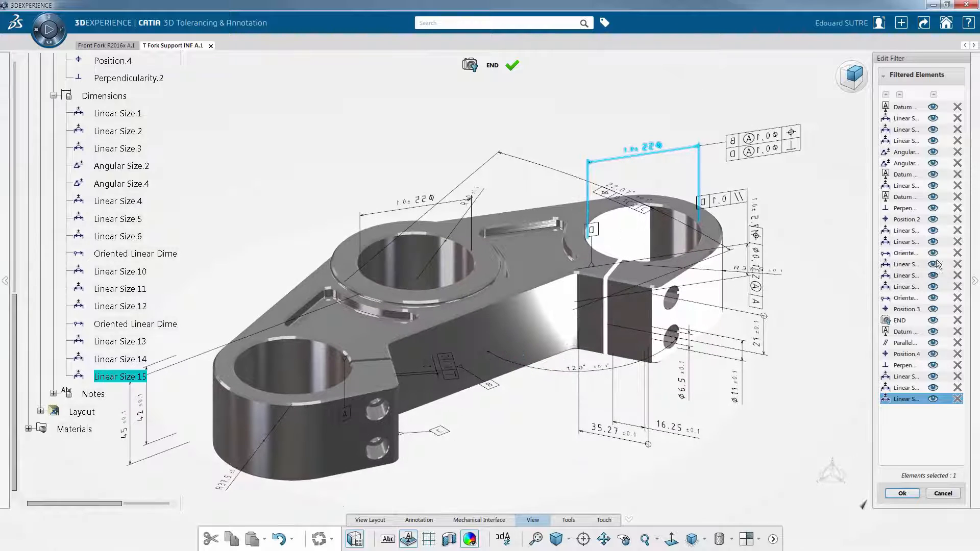
pyautogui.click(902, 493)
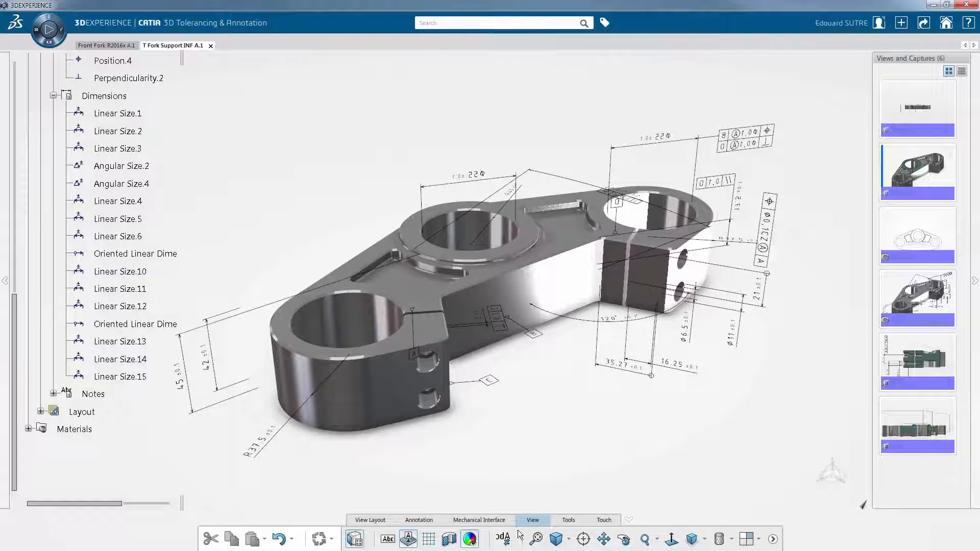
# Step: Flip the mirrored 3D annotations so that they read correctly from the current viewpoint
pyautogui.click(507, 541)
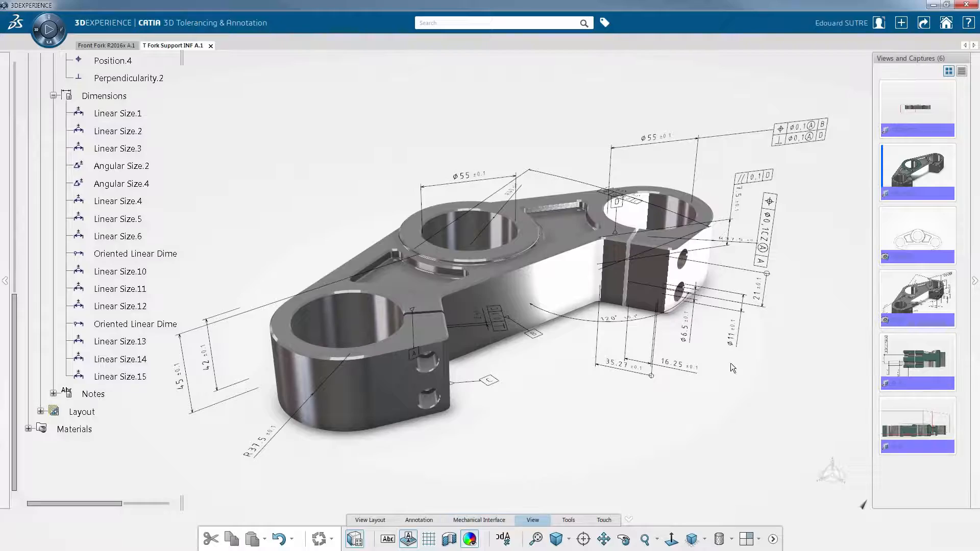
pyautogui.moveTo(733, 366)
pyautogui.mouseDown(button='middle')
pyautogui.moveTo(647, 396)
pyautogui.moveTo(663, 332)
pyautogui.moveTo(676, 326)
pyautogui.moveTo(648, 364)
pyautogui.moveTo(707, 348)
pyautogui.moveTo(671, 407)
pyautogui.mouseUp(button='middle')
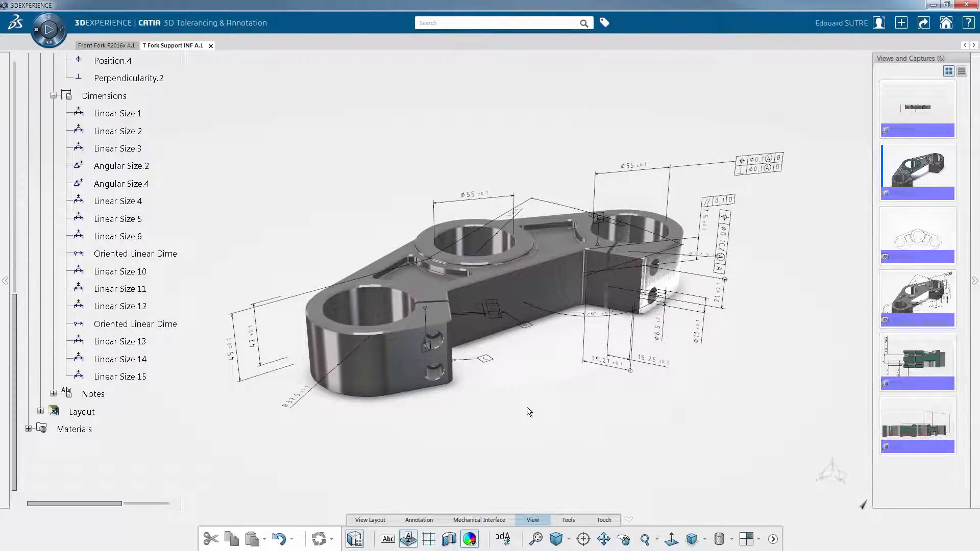
# Step: Collapse the expanded annotation groups in the tree and open Sheet.1 of the layout
pyautogui.click(53, 96)
pyautogui.click(53, 180)
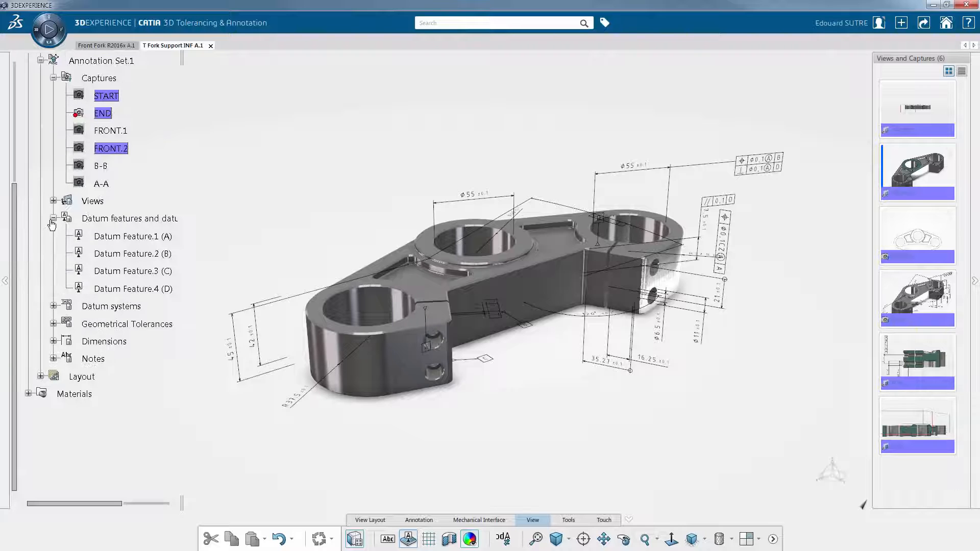
pyautogui.click(54, 218)
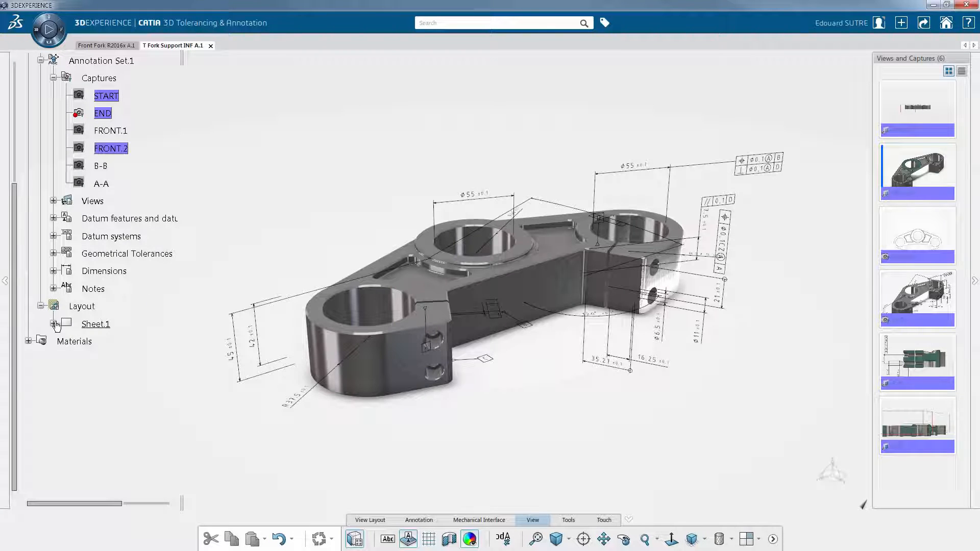
pyautogui.click(110, 326)
pyautogui.doubleClick(109, 325)
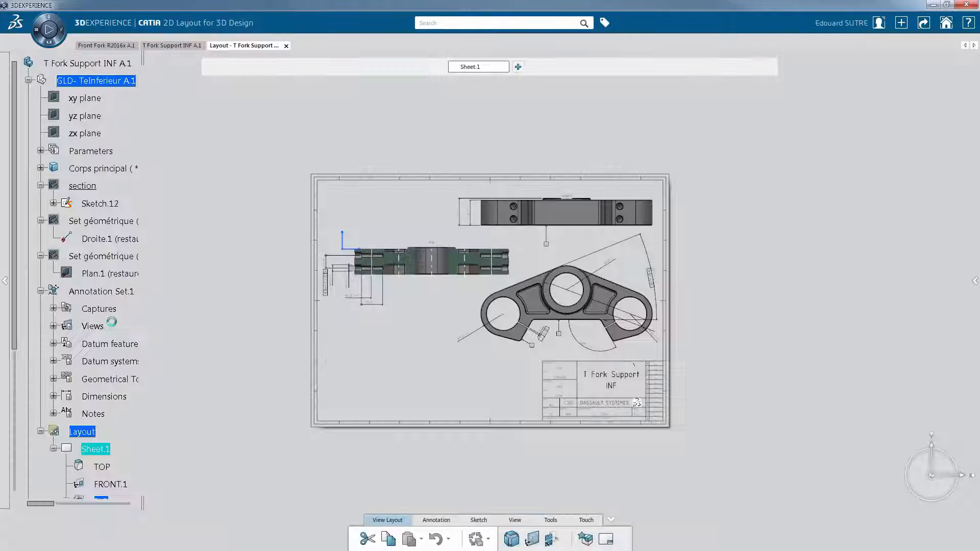
# Step: Insert a view from the A-A capture on Sheet.1, in the empty area beneath the B-B section view
pyautogui.moveTo(364, 369); pyautogui.dragTo(364, 350, button='middle')
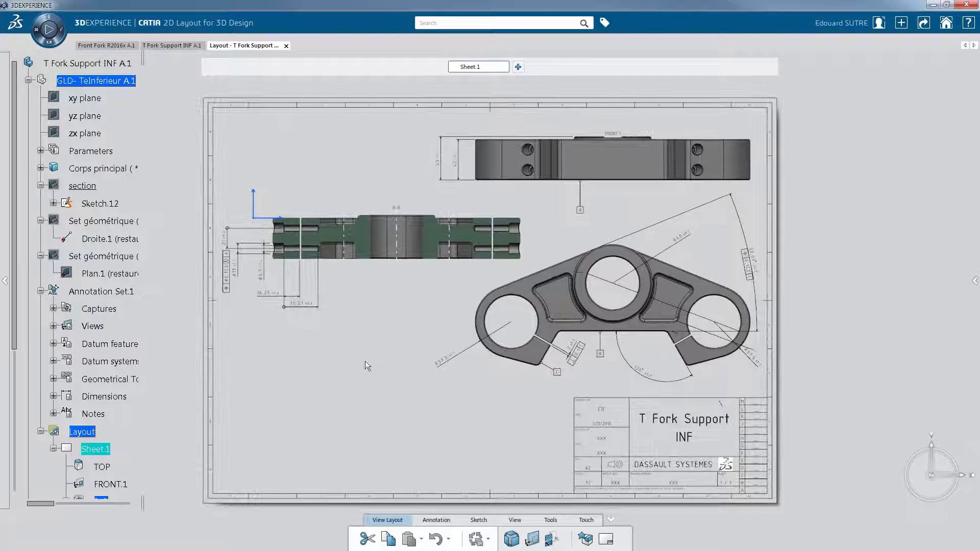
pyautogui.click(533, 539)
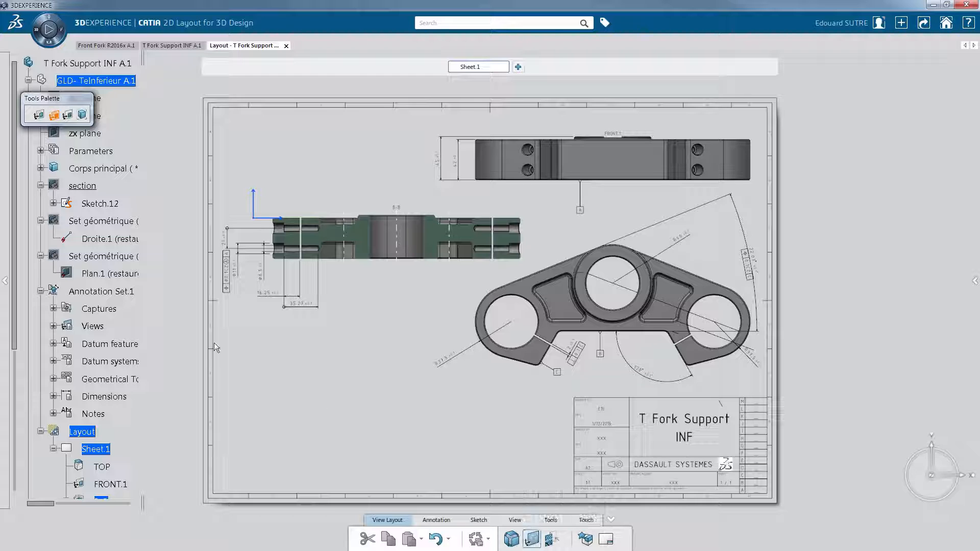
pyautogui.click(53, 308)
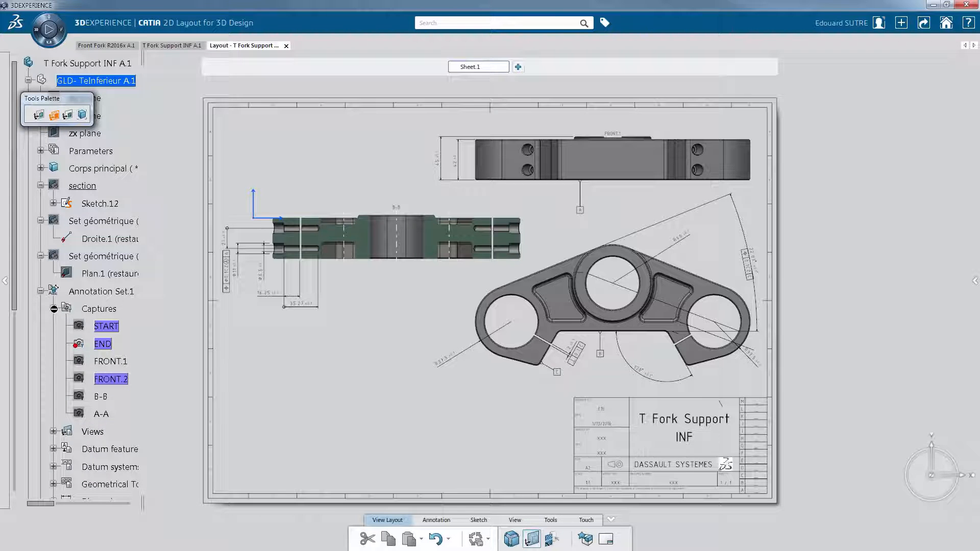
pyautogui.click(105, 414)
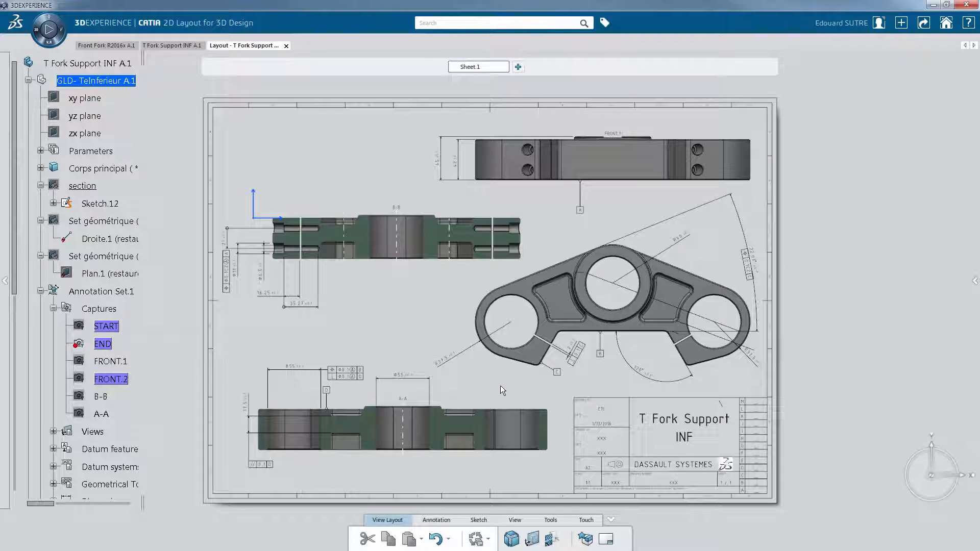
# Step: Create a new Drawing from the T Fork Support INF layout
pyautogui.click(901, 23)
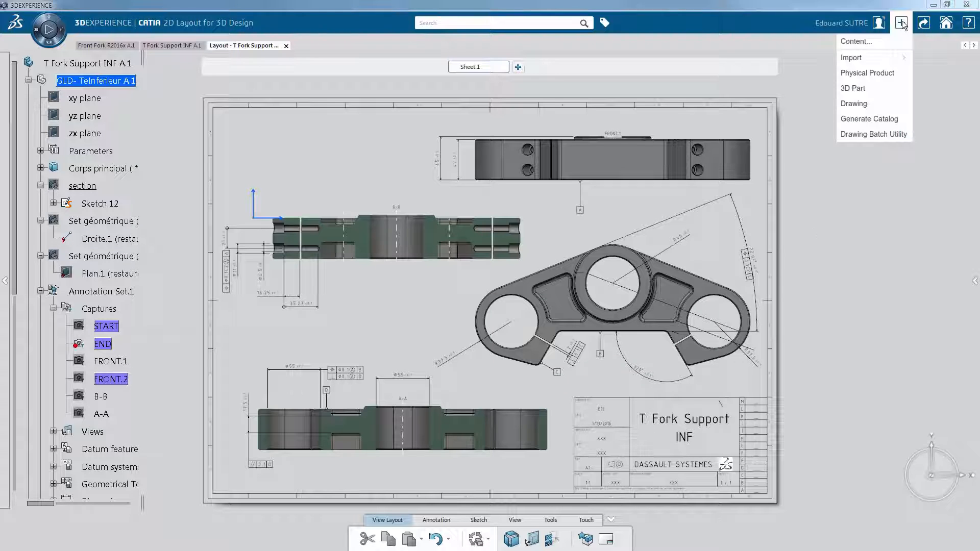
pyautogui.click(890, 102)
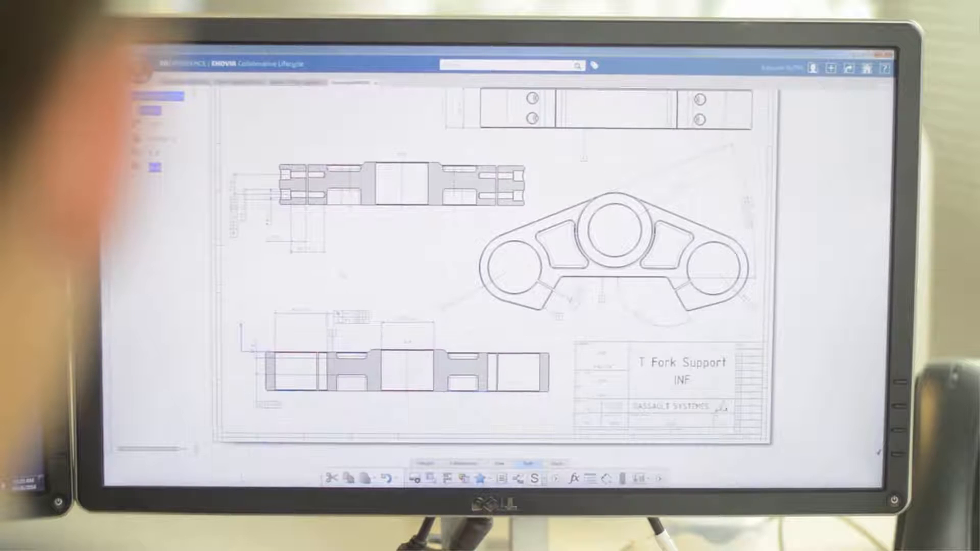
# Step: Examine the B-B and A-A section views with their dimensions and tolerances on the drawing sheet, and close the drawing
pyautogui.moveTo(343, 276)
pyautogui.mouseDown(button='middle')
pyautogui.moveTo(376, 337)
pyautogui.moveTo(372, 289)
pyautogui.mouseUp(button='middle')
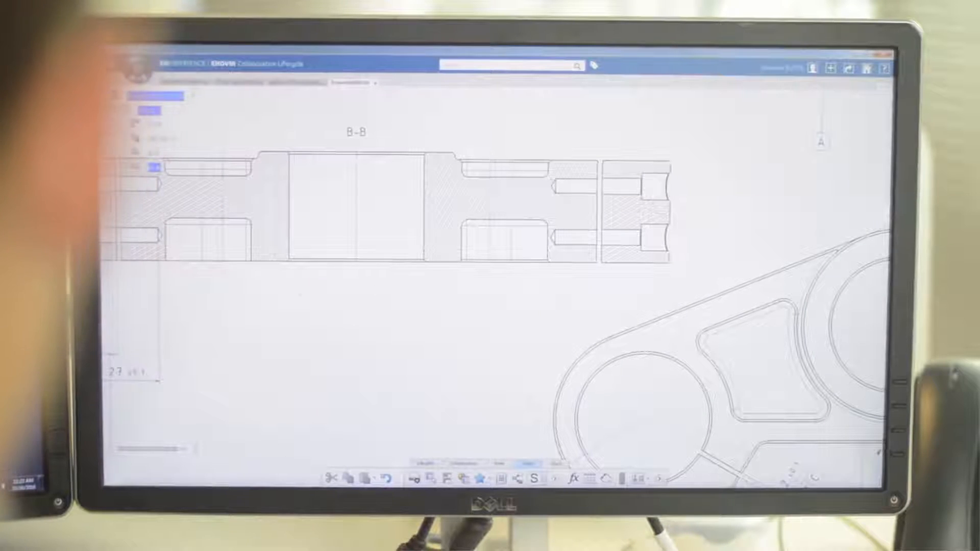
pyautogui.moveTo(286, 289)
pyautogui.mouseDown(button='middle')
pyautogui.moveTo(473, 271)
pyautogui.moveTo(508, 245)
pyautogui.moveTo(512, 350)
pyautogui.moveTo(495, 290)
pyautogui.moveTo(442, 249)
pyautogui.mouseUp(button='middle')
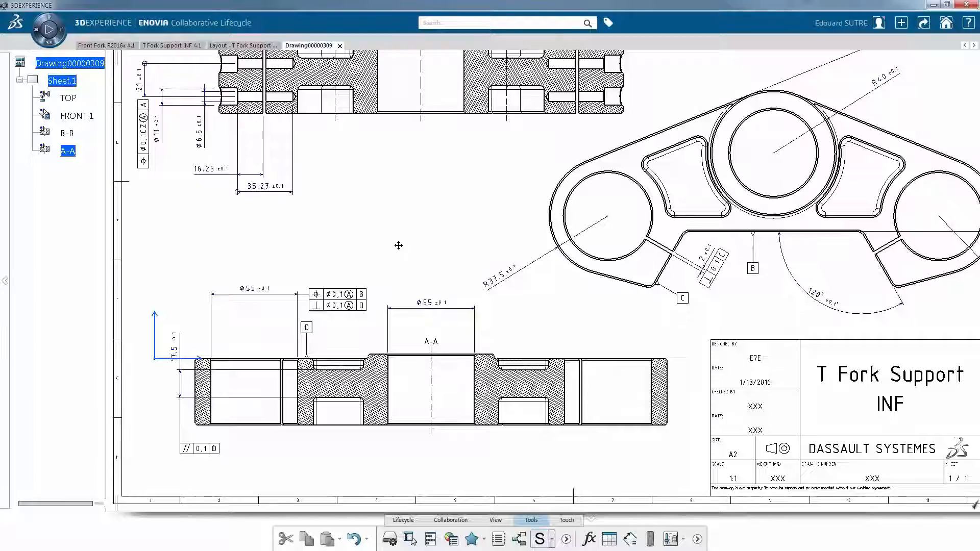
pyautogui.scroll(2, 638, 226)
pyautogui.moveTo(638, 226)
pyautogui.mouseDown(button='middle')
pyautogui.moveTo(598, 250)
pyautogui.moveTo(596, 278)
pyautogui.moveTo(597, 296)
pyautogui.moveTo(642, 308)
pyautogui.mouseUp(button='middle')
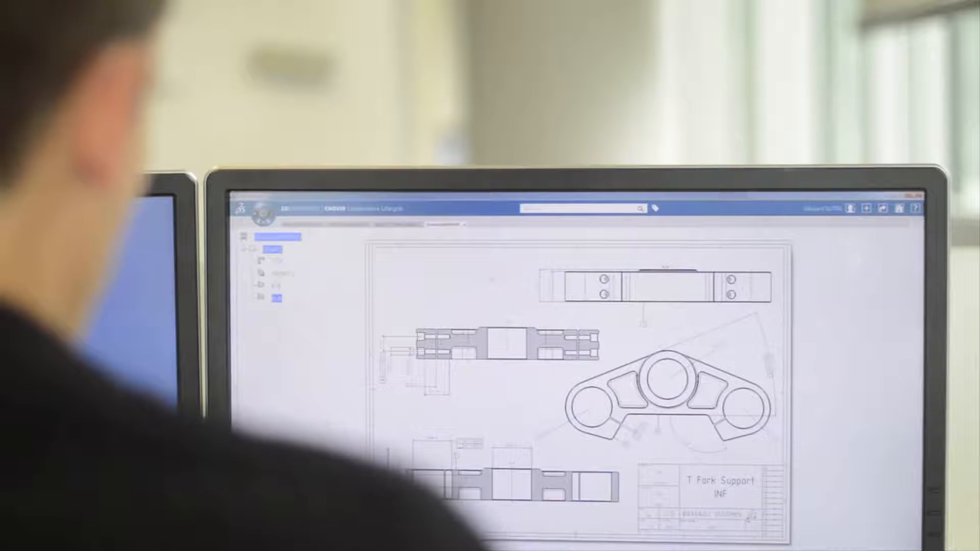
pyautogui.click(466, 226)
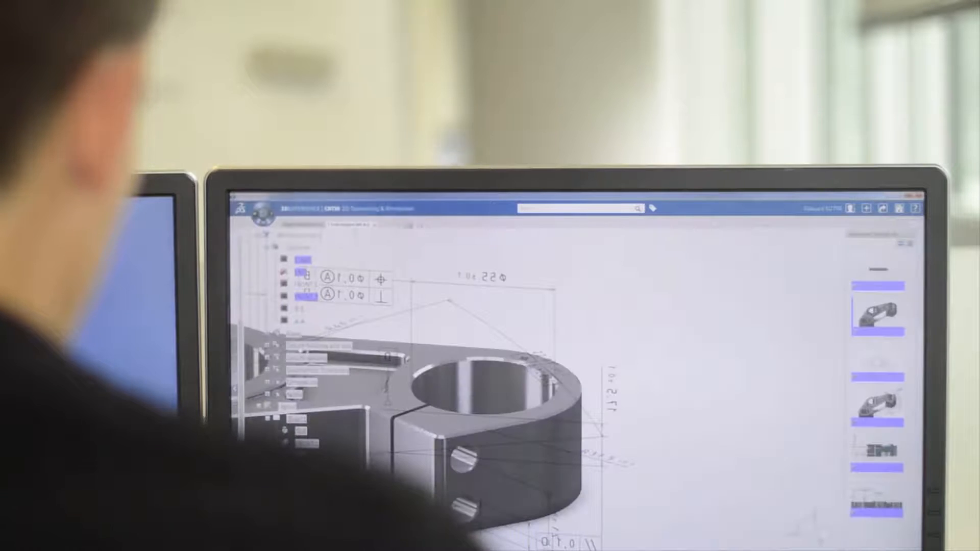